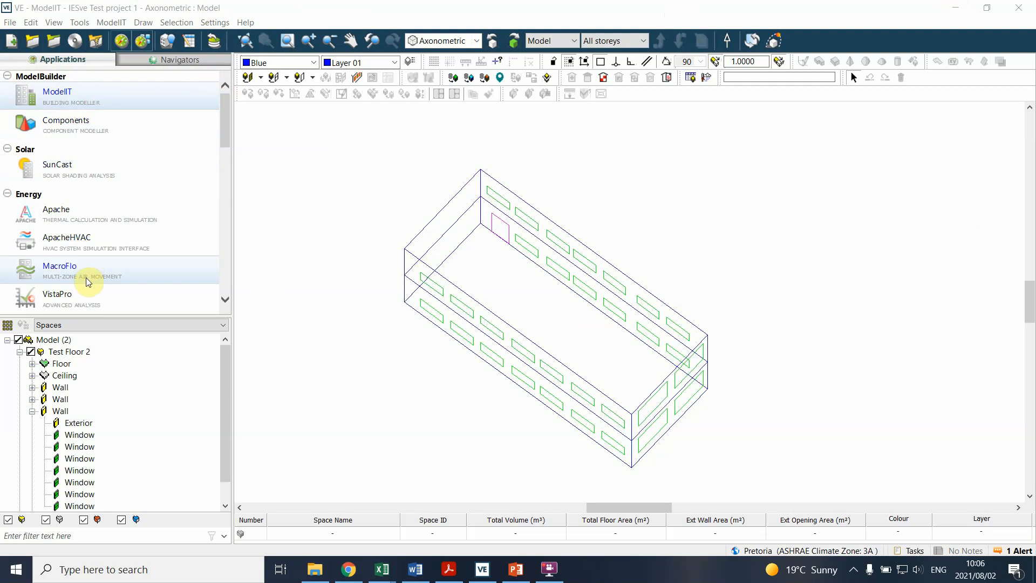
Switch to the MacroFlo multi-zone air movement module for the two-storey model
click(125, 273)
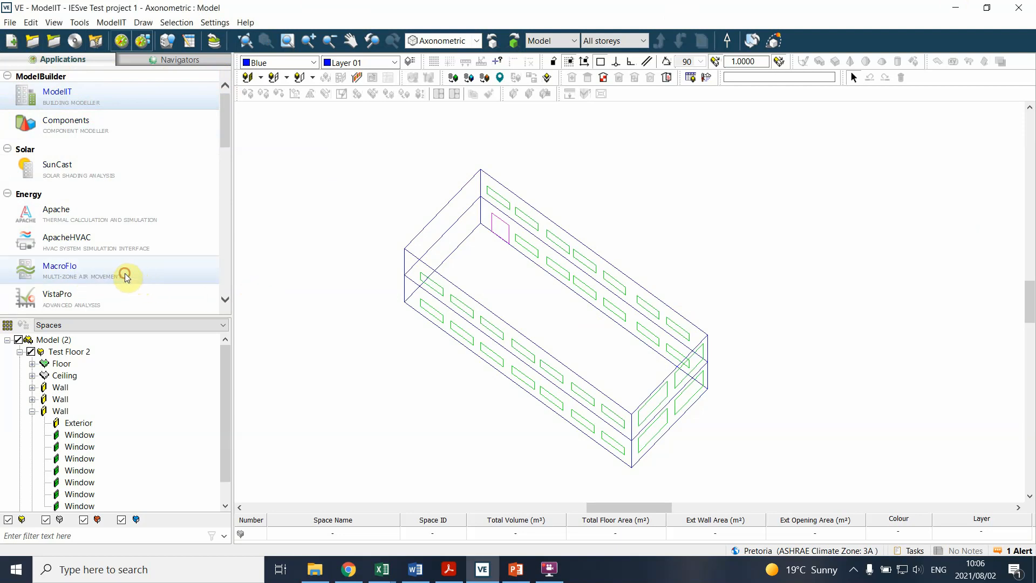
drag(340, 193, 280, 220)
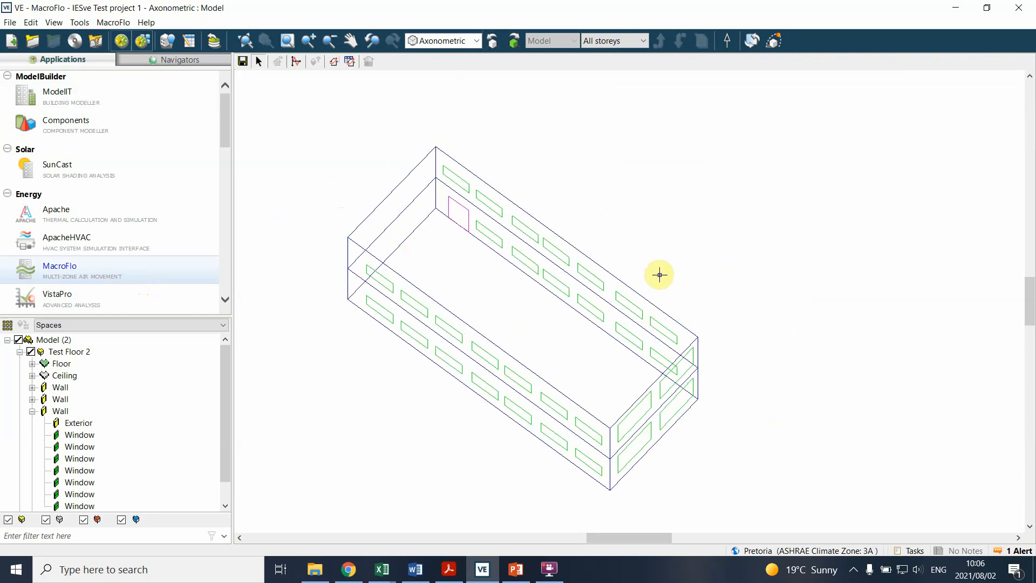
drag(703, 252, 735, 248)
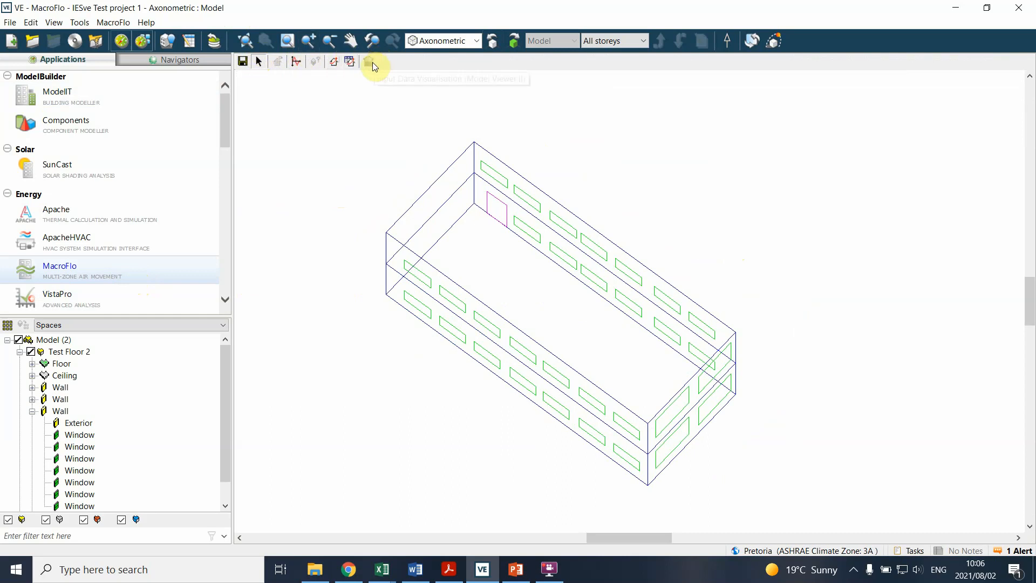
click(350, 60)
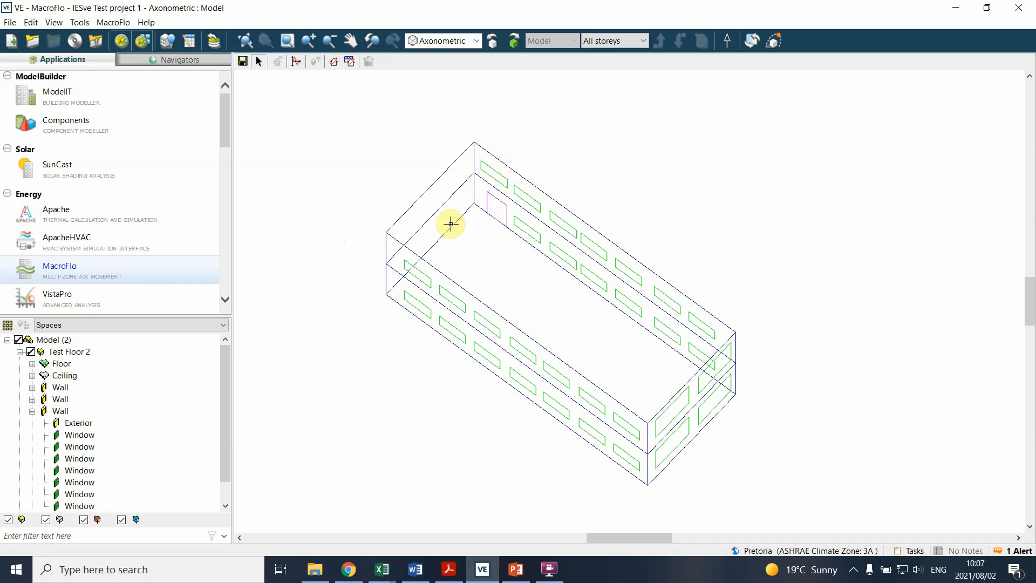
Select the upper-storey space, Test Floor 2, in the axonometric view
click(413, 258)
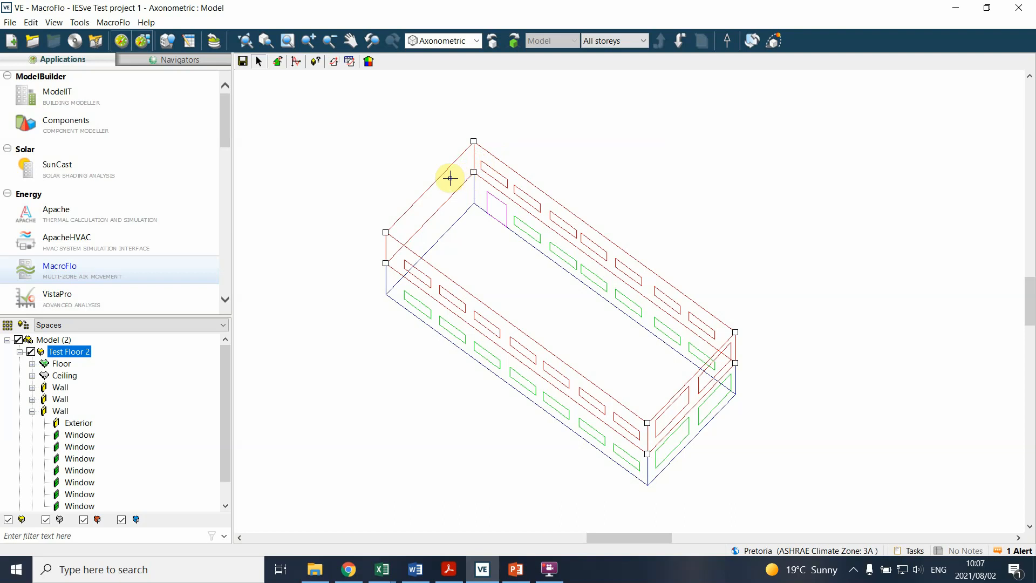
click(370, 198)
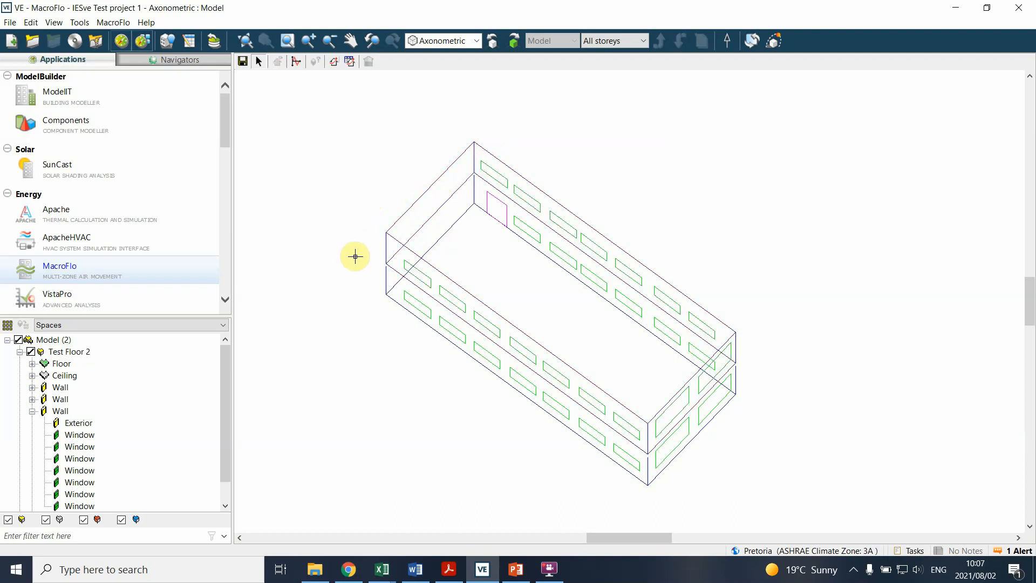
click(412, 263)
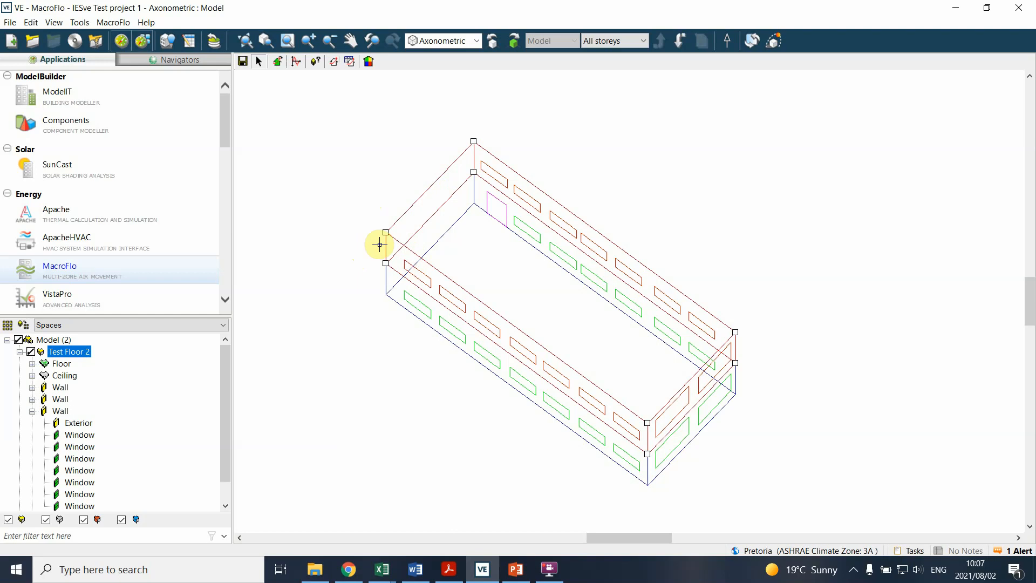
click(359, 187)
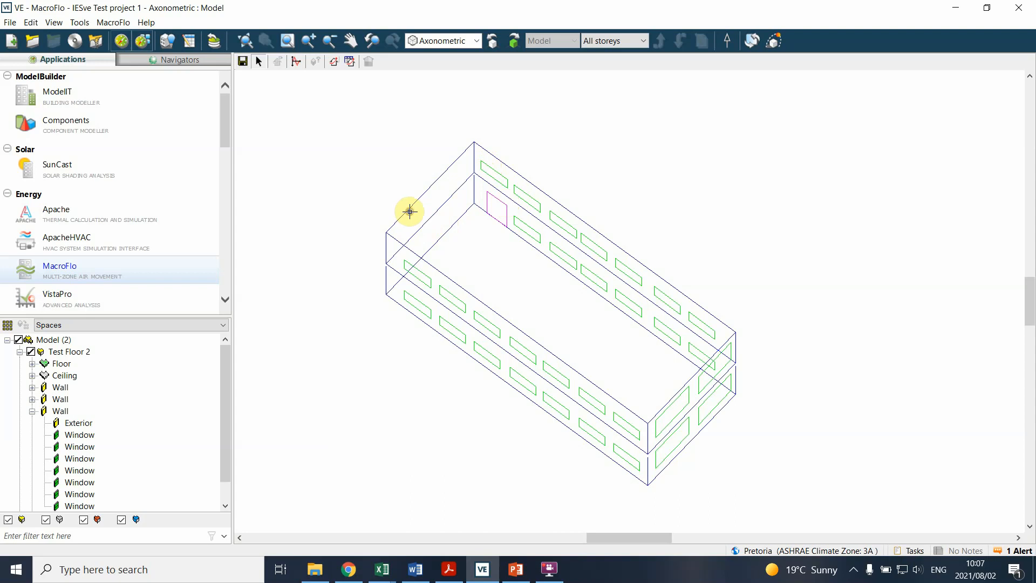
click(388, 232)
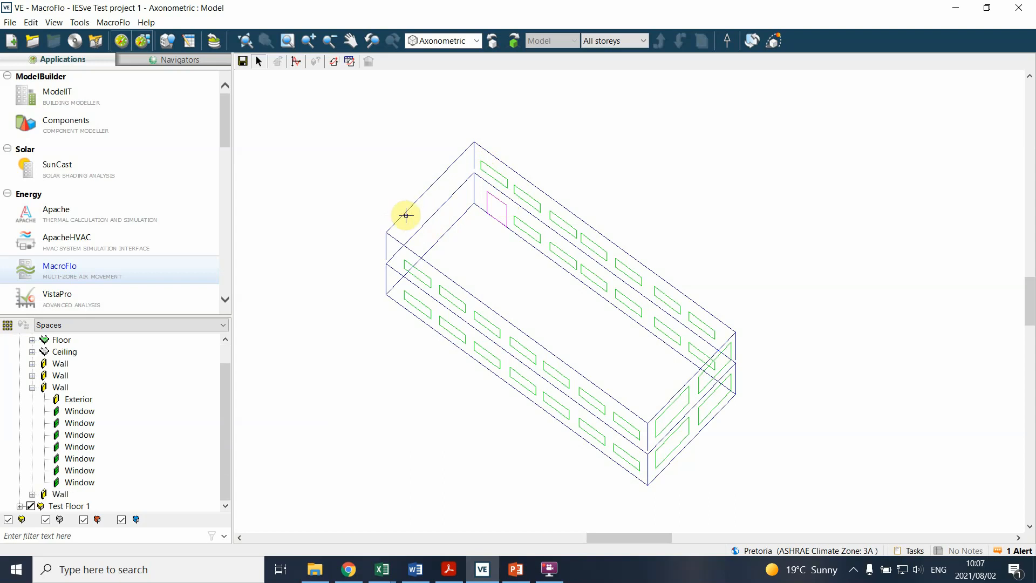
click(382, 235)
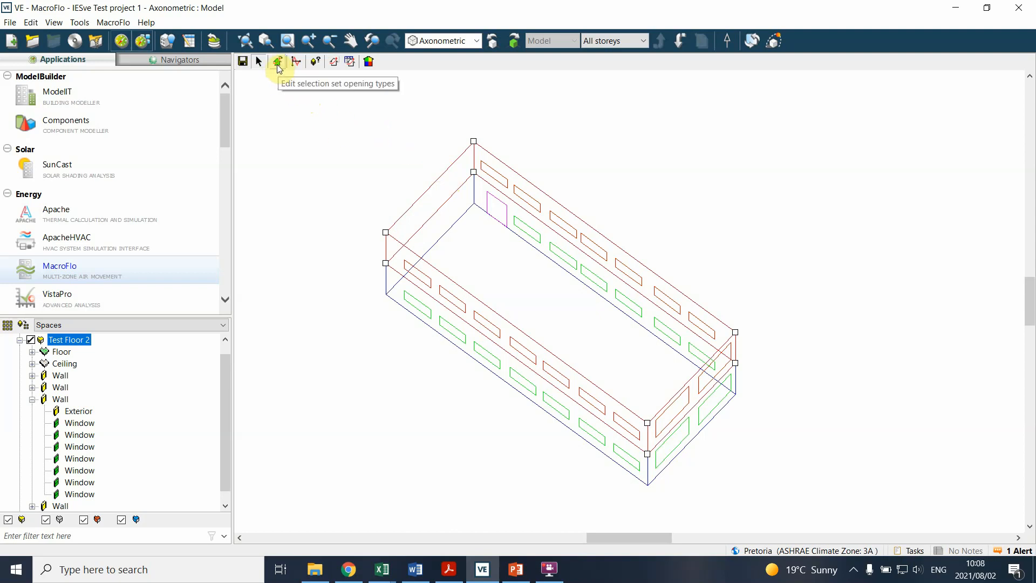
Check which opening types are assigned to the external glazing of Test Floor 2, without replacing any
click(279, 66)
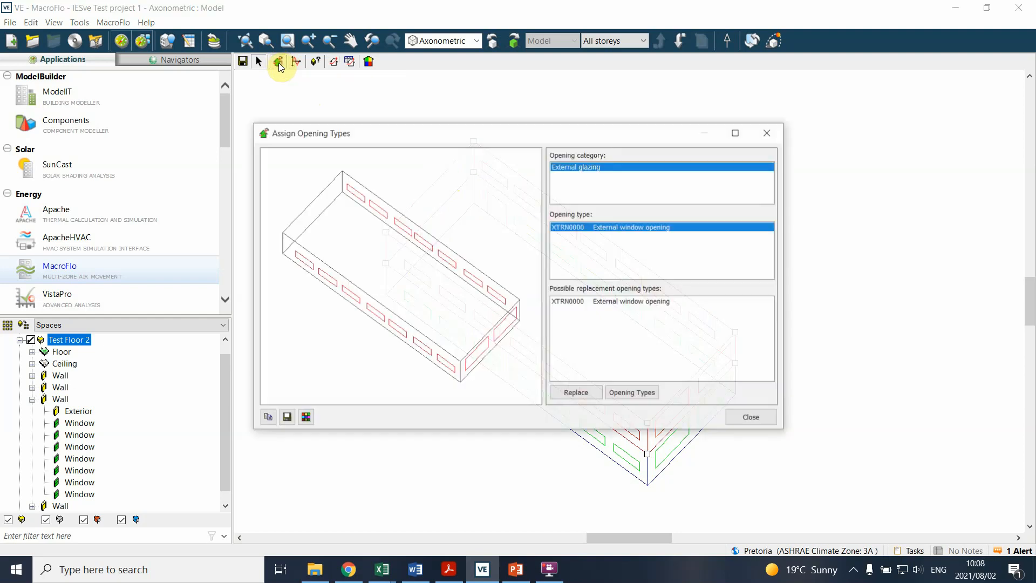
click(776, 134)
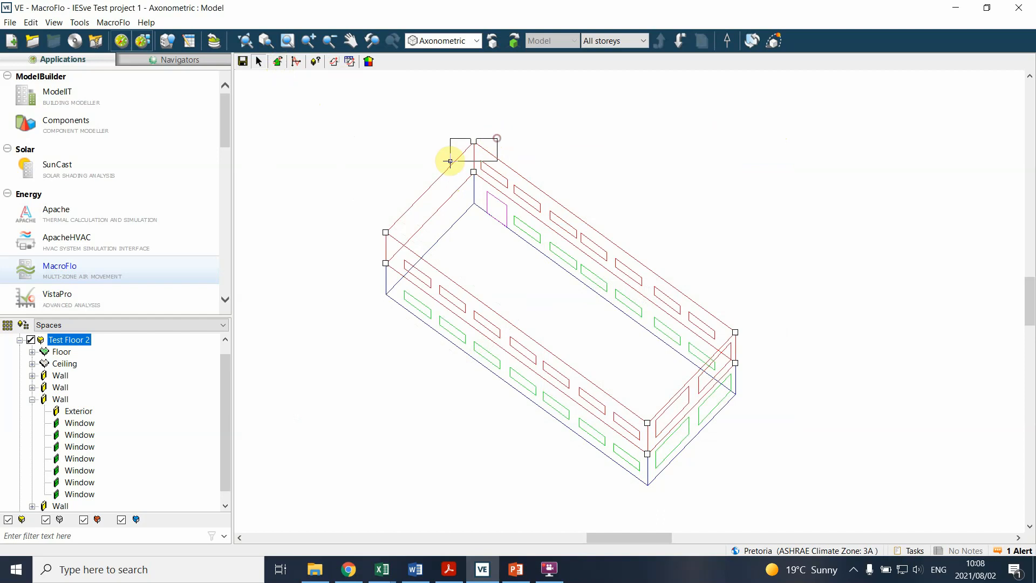
click(277, 64)
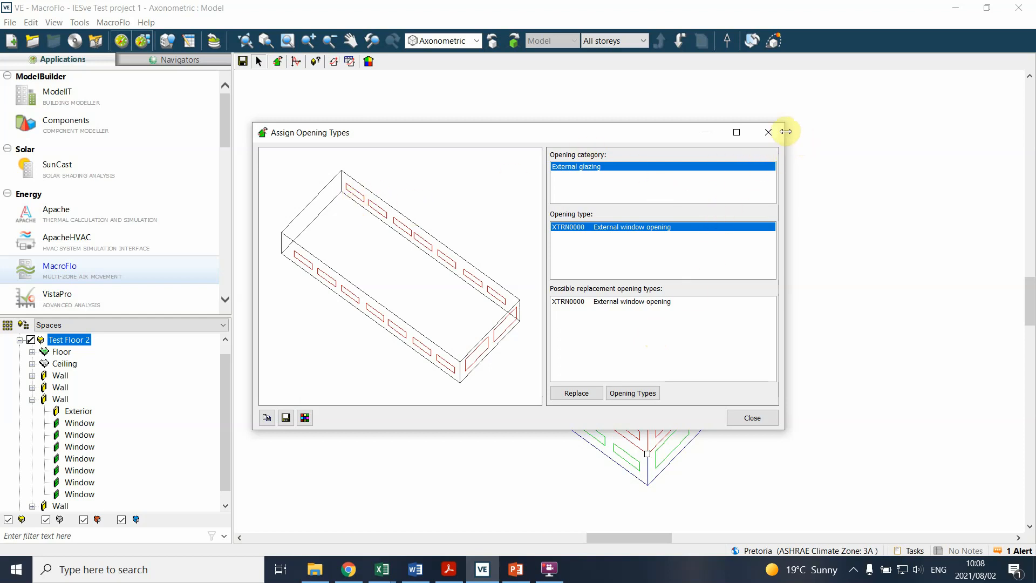
click(767, 133)
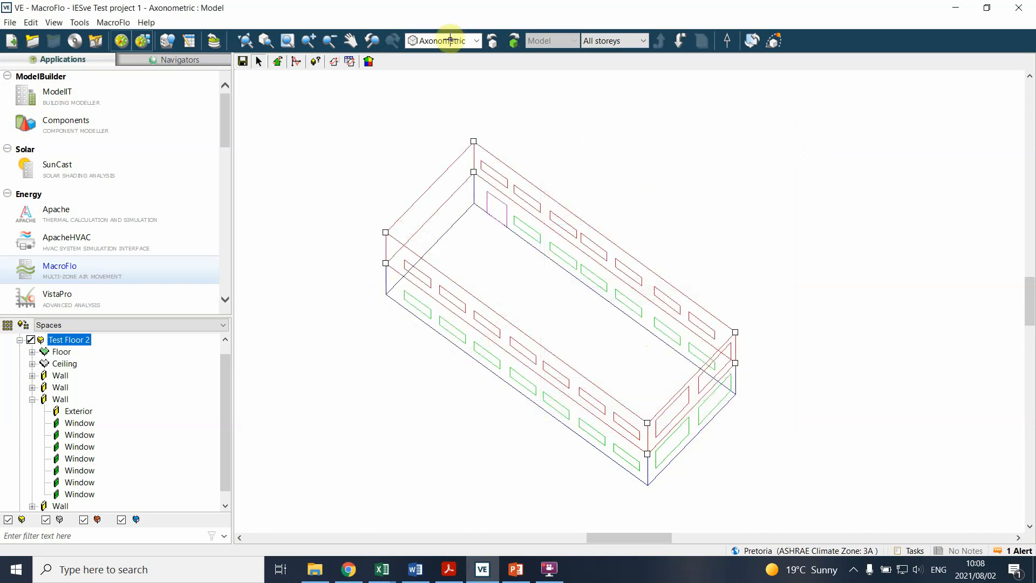
Open the MacroFlo opening types manager
click(333, 63)
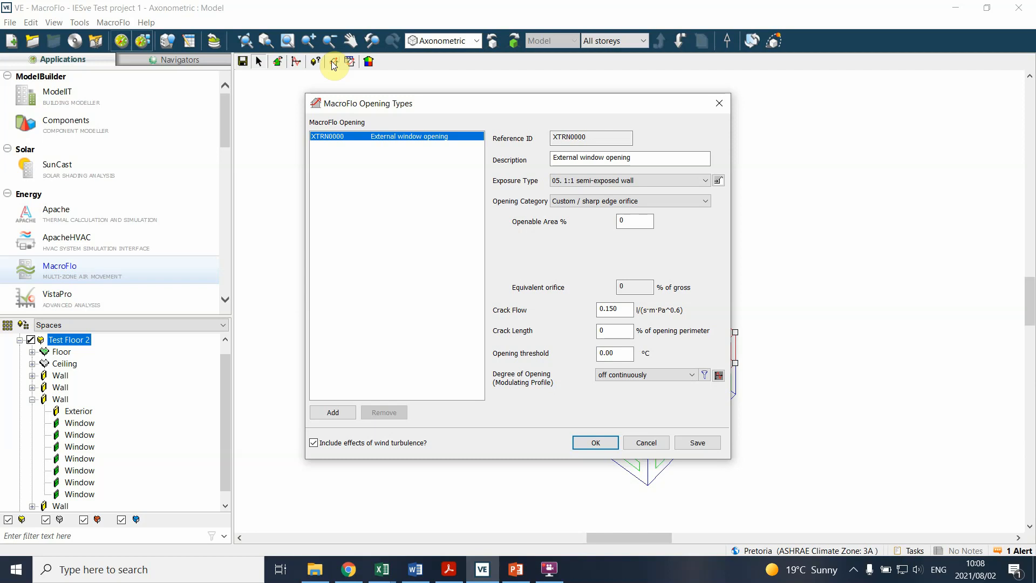
key(alt+Tab)
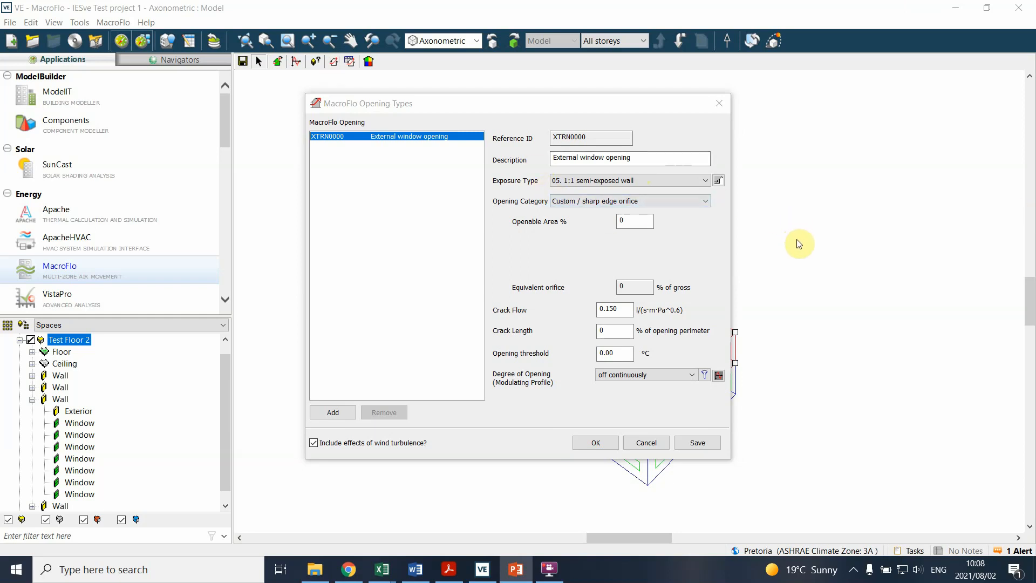
click(518, 116)
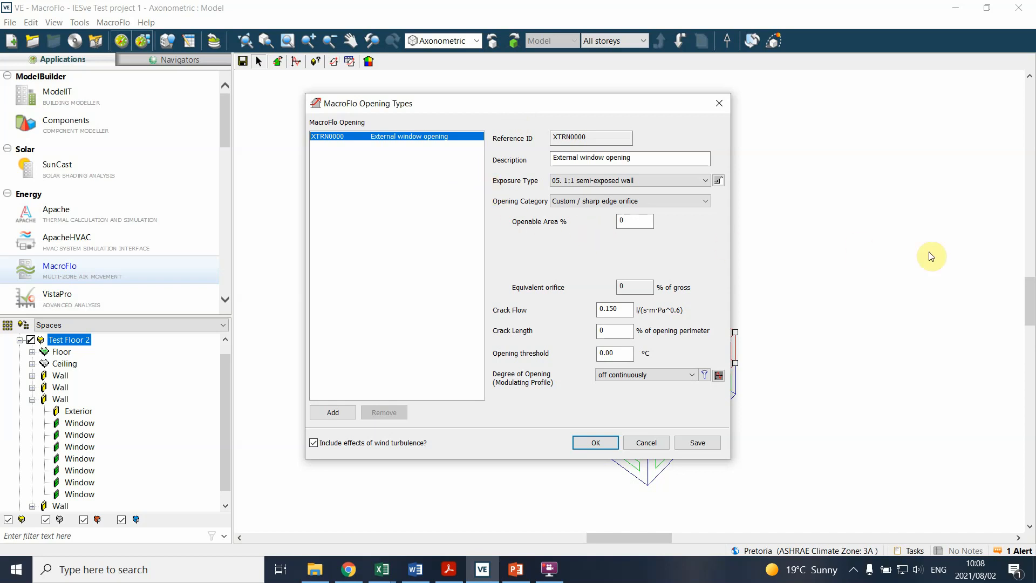
key(alt+Tab)
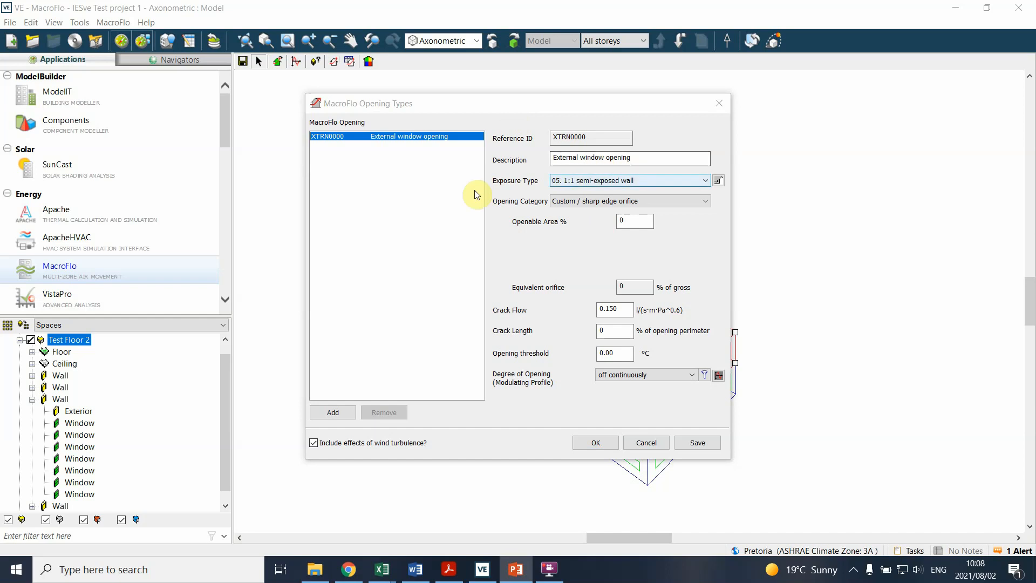
click(429, 111)
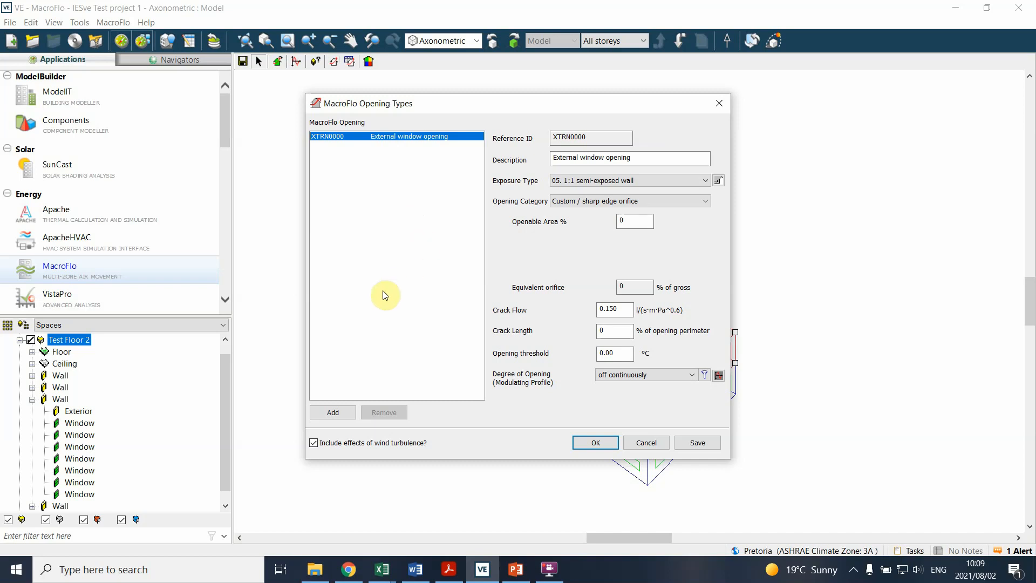
Add a new MacroFlo opening type with the description External Tophung
click(371, 266)
click(332, 412)
drag(634, 159, 549, 160)
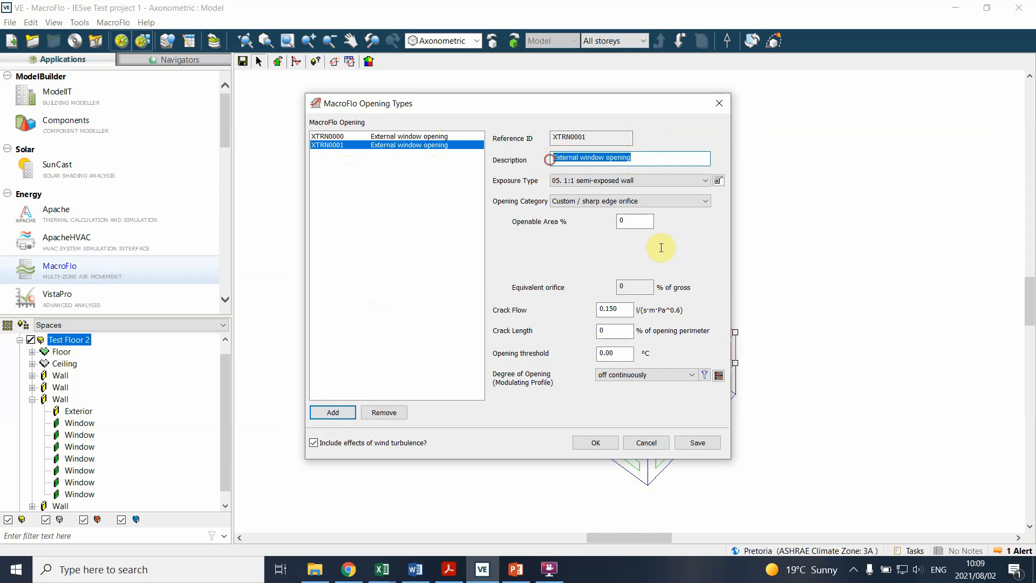
text(Ext)
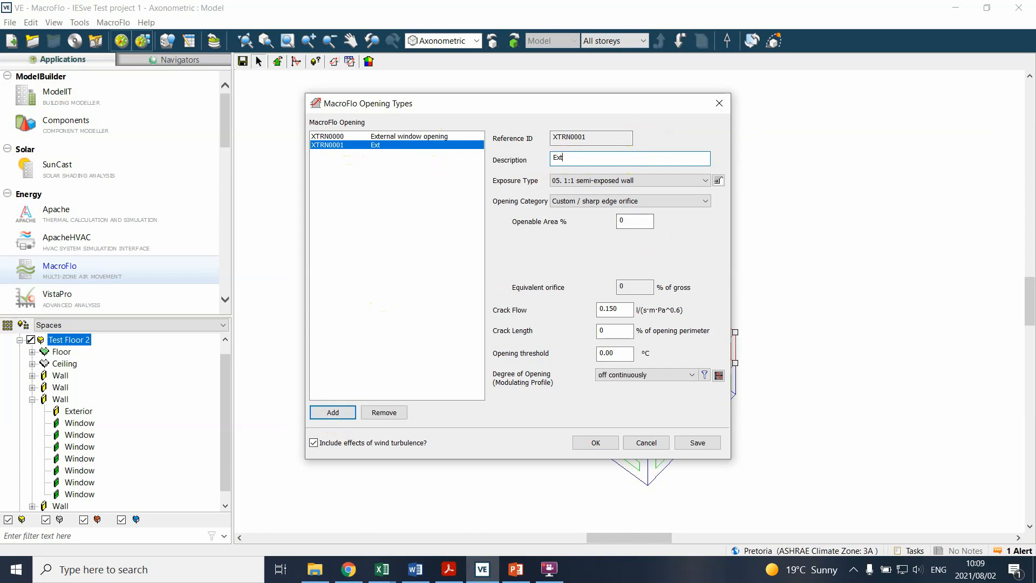
text(ernal Tophung)
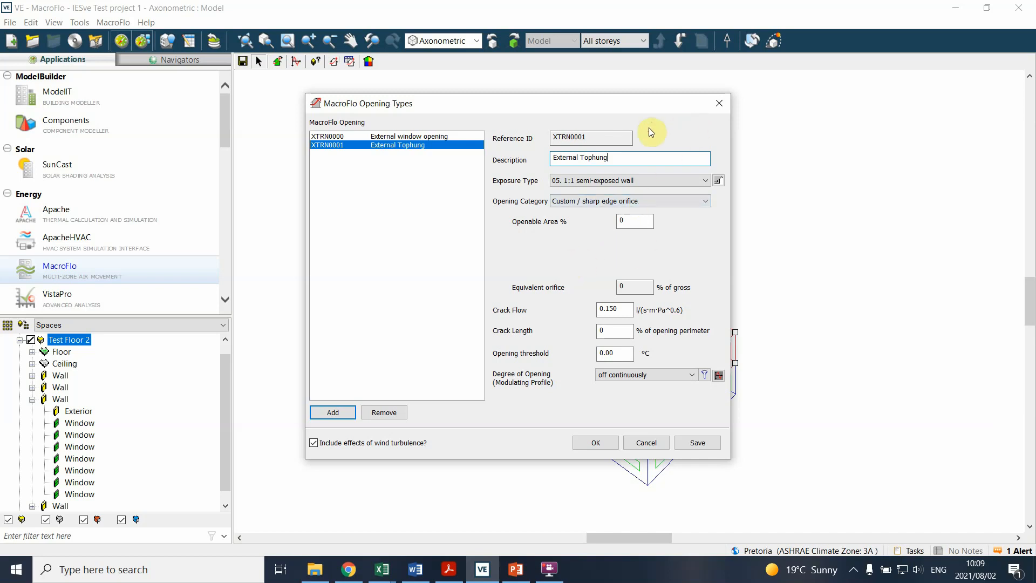
click(348, 158)
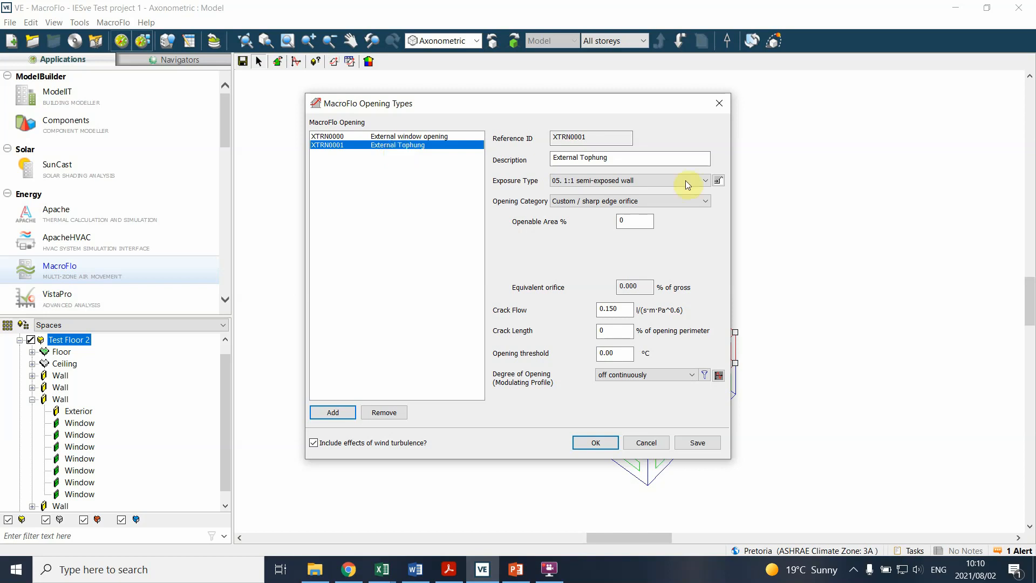
key(alt+Tab)
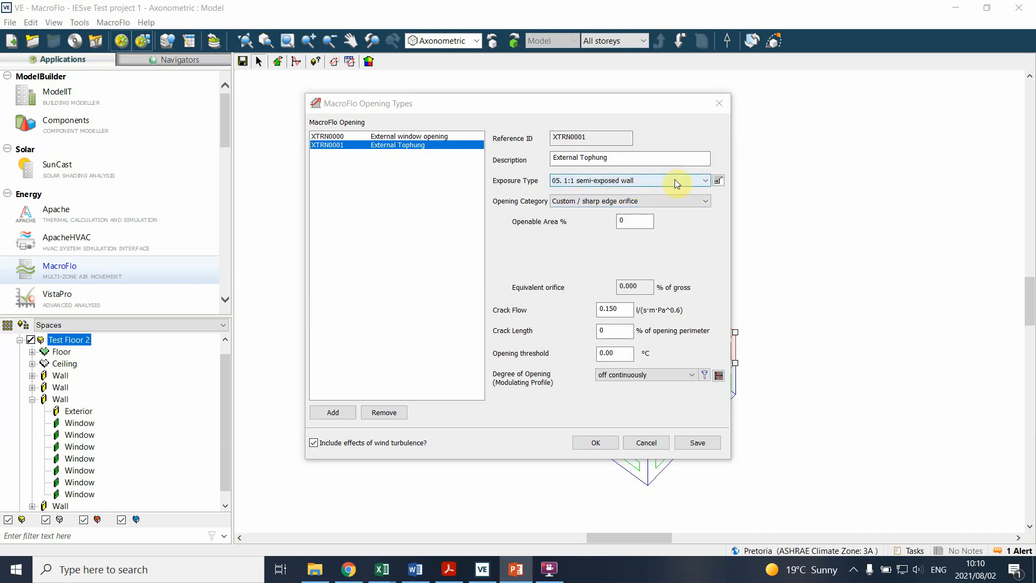
Review the exposure types available for External Tophung, from the low-rise walls and roofs through the high-rise and TM33 options
click(705, 182)
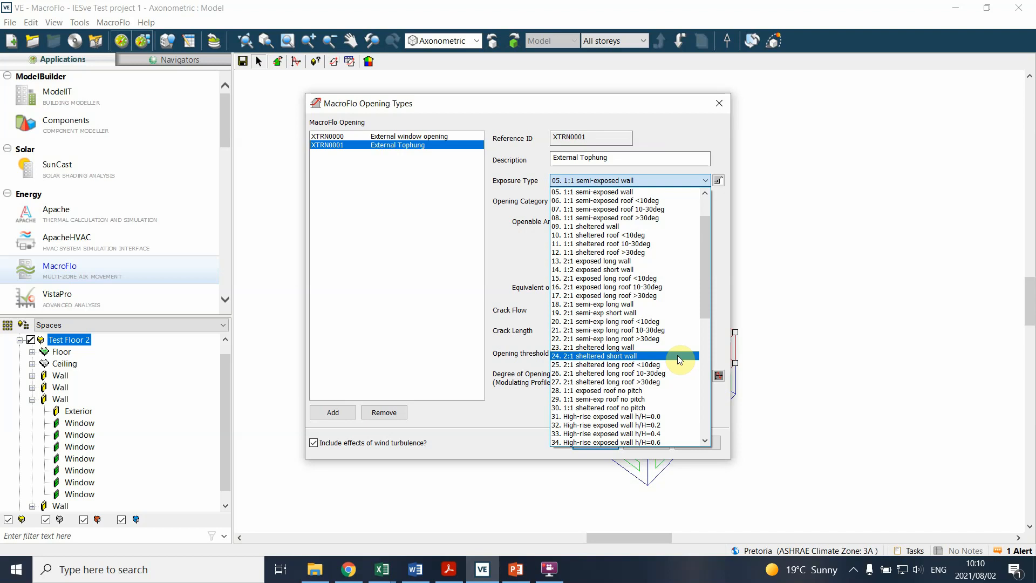
scroll(666, 361, up, 2)
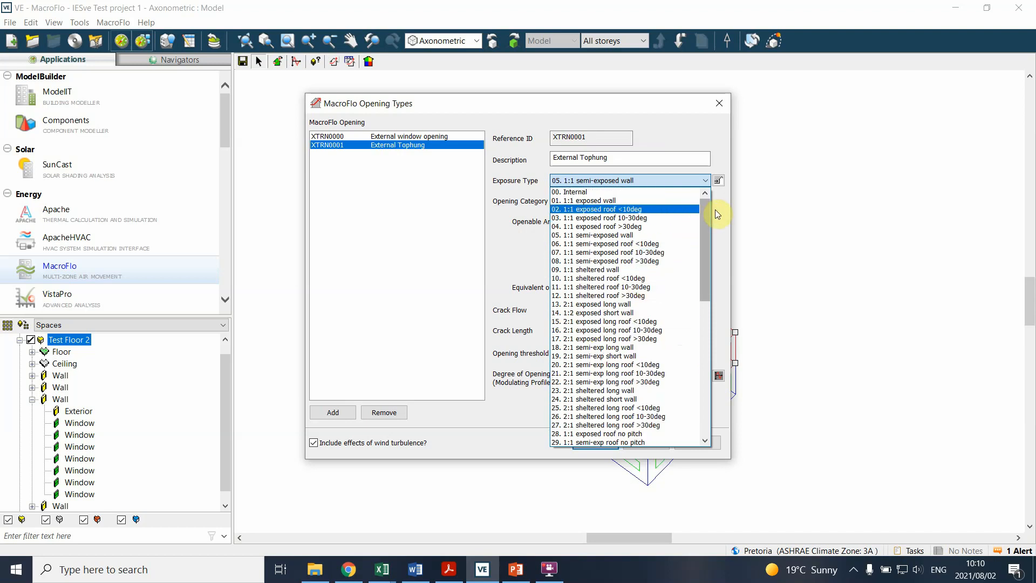
mouse_move(702, 215)
mouse_down()
mouse_move(704, 371)
mouse_move(708, 201)
mouse_up()
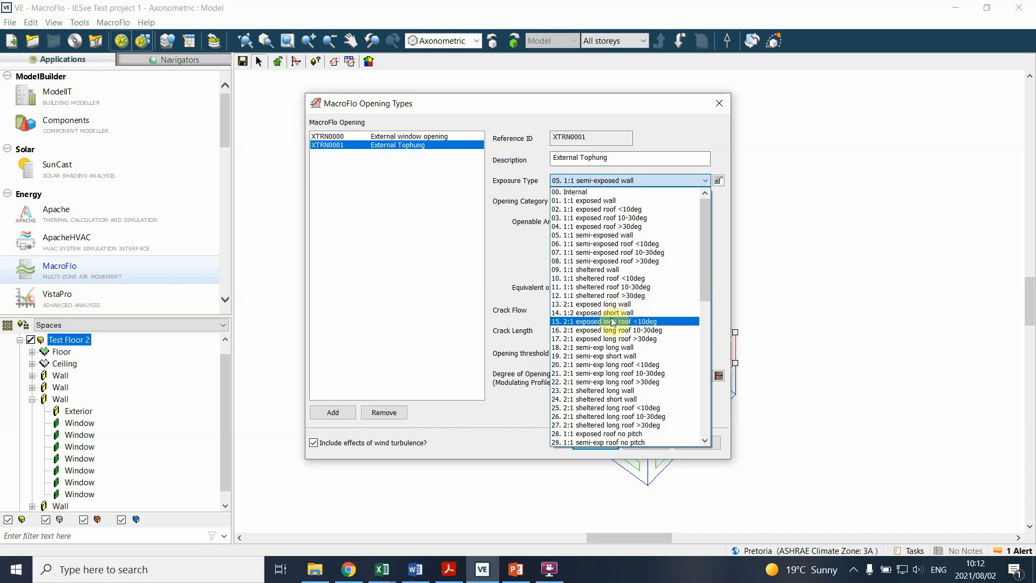
scroll(620, 367, down, 1)
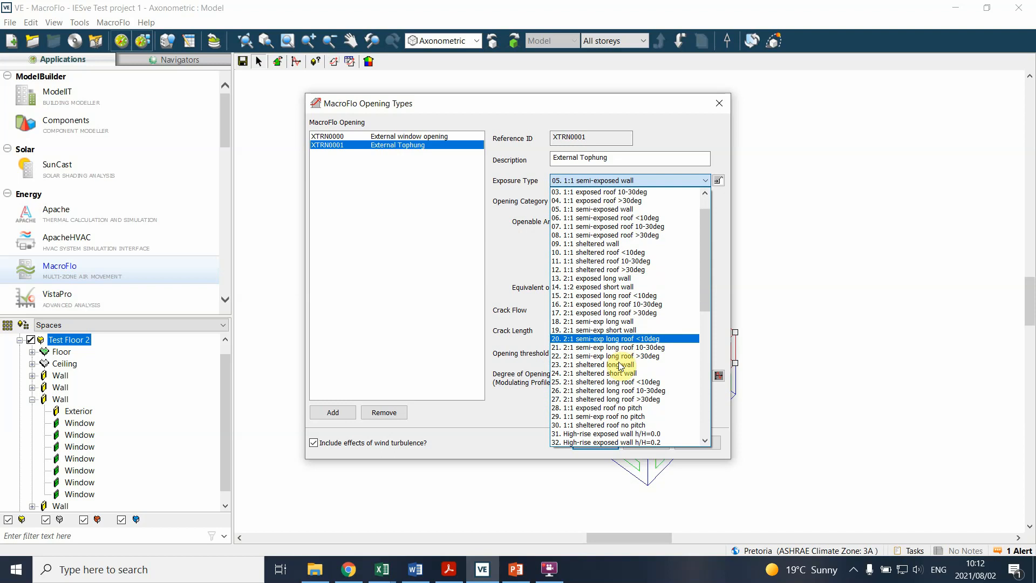
scroll(617, 375, down, 1)
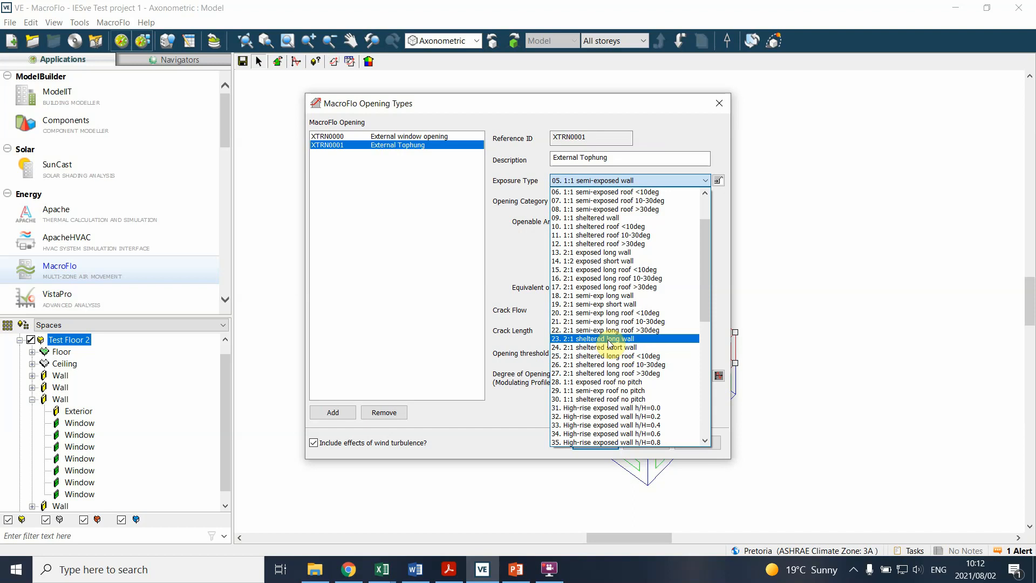
scroll(610, 343, down, 3)
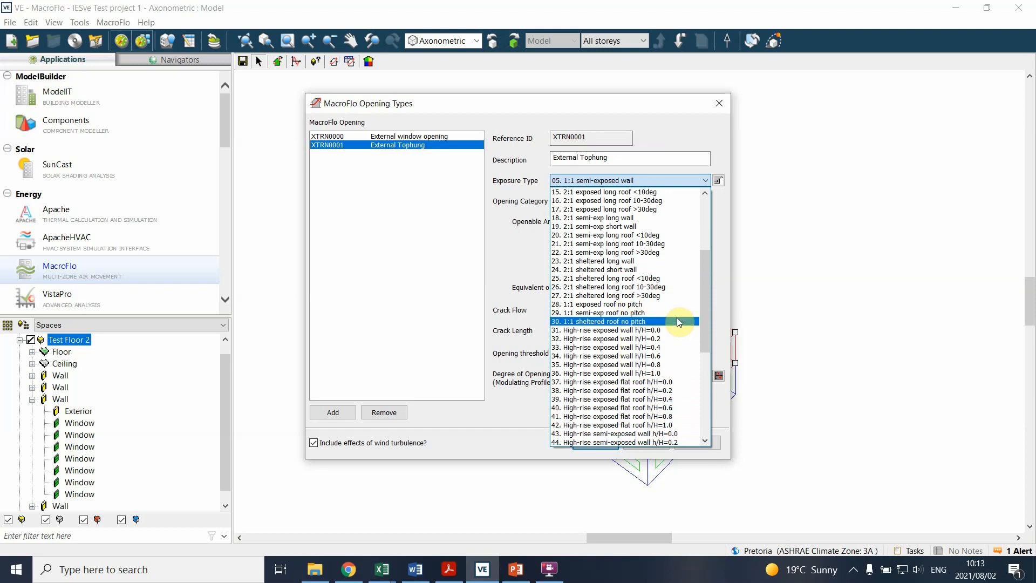
drag(707, 308, 694, 350)
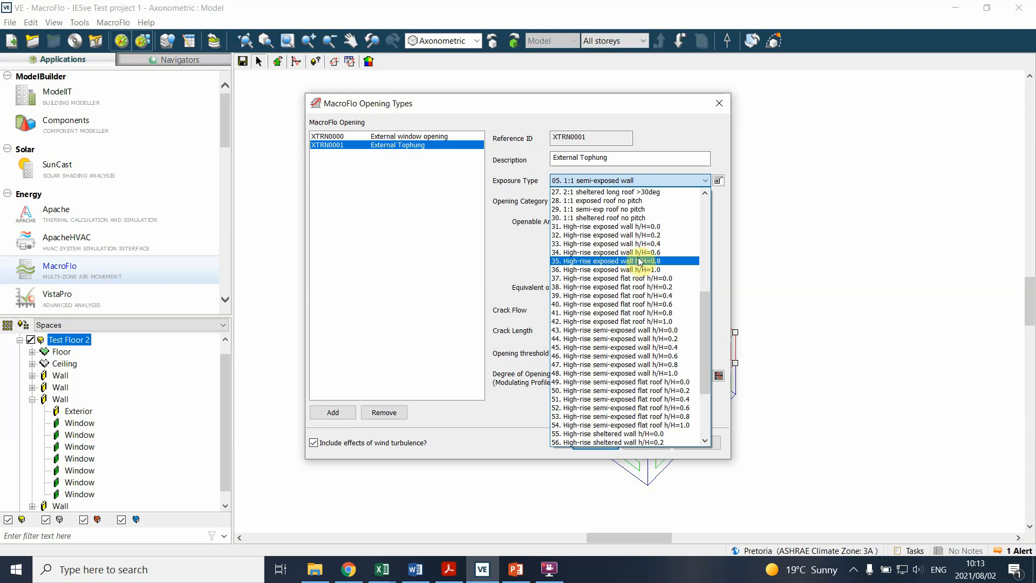
scroll(637, 250, down, 2)
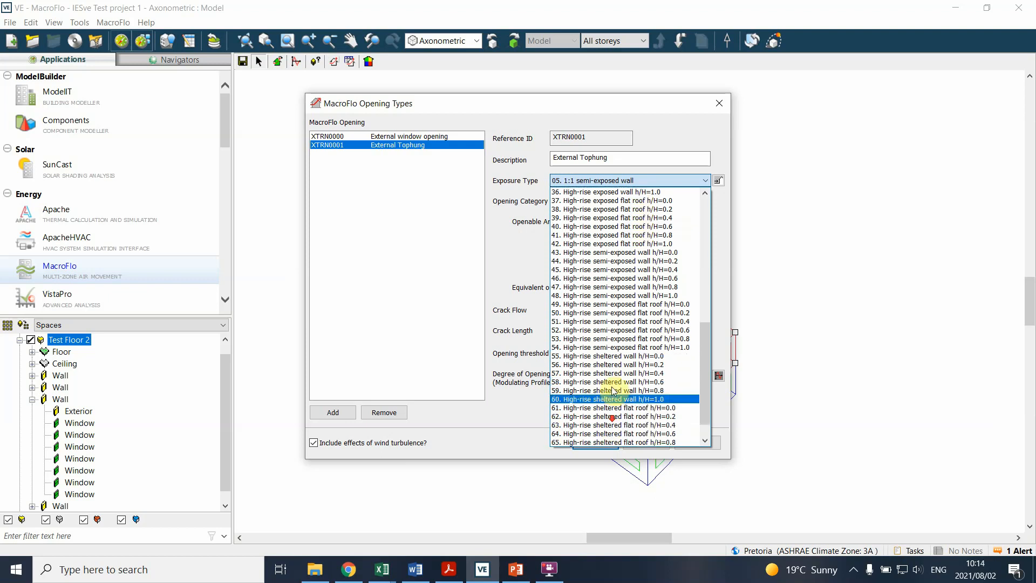
scroll(629, 321, up, 1)
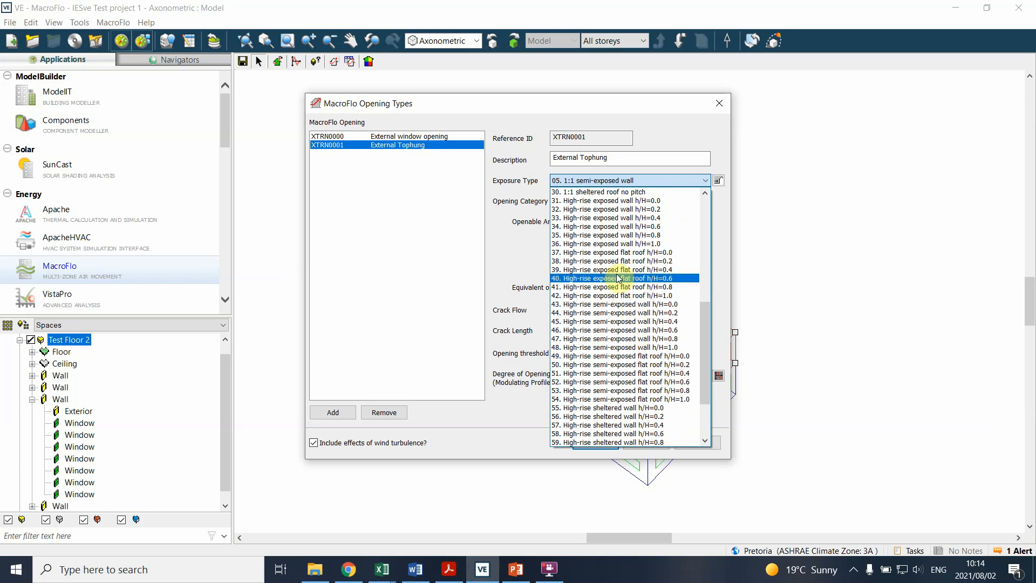
scroll(659, 269, down, 3)
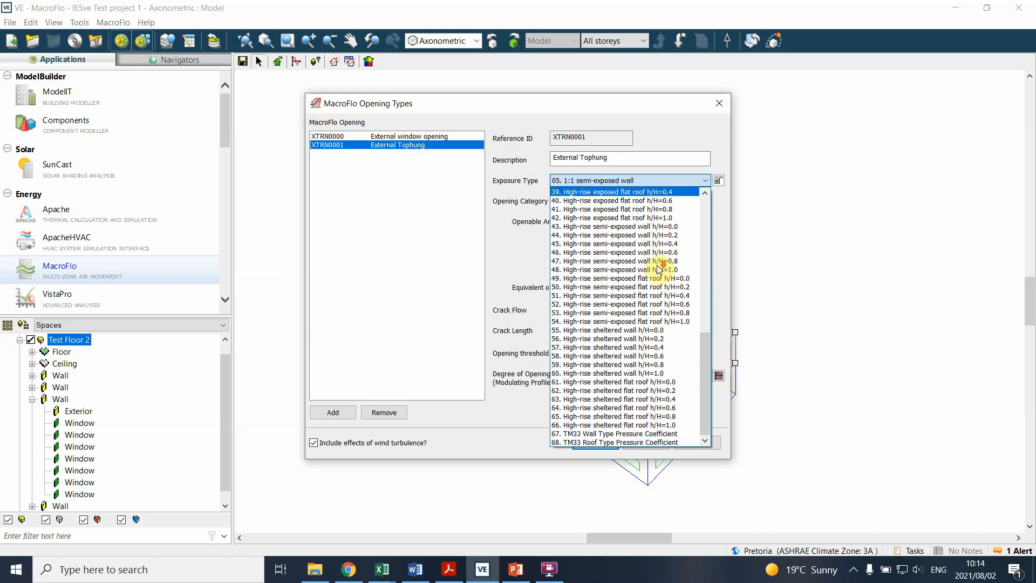
Set the exposure type of External Tophung to 01. 1:1 exposed wall
scroll(631, 373, up, 1)
scroll(631, 373, up, 3)
scroll(605, 257, up, 4)
scroll(605, 274, up, 4)
scroll(619, 233, down, 1)
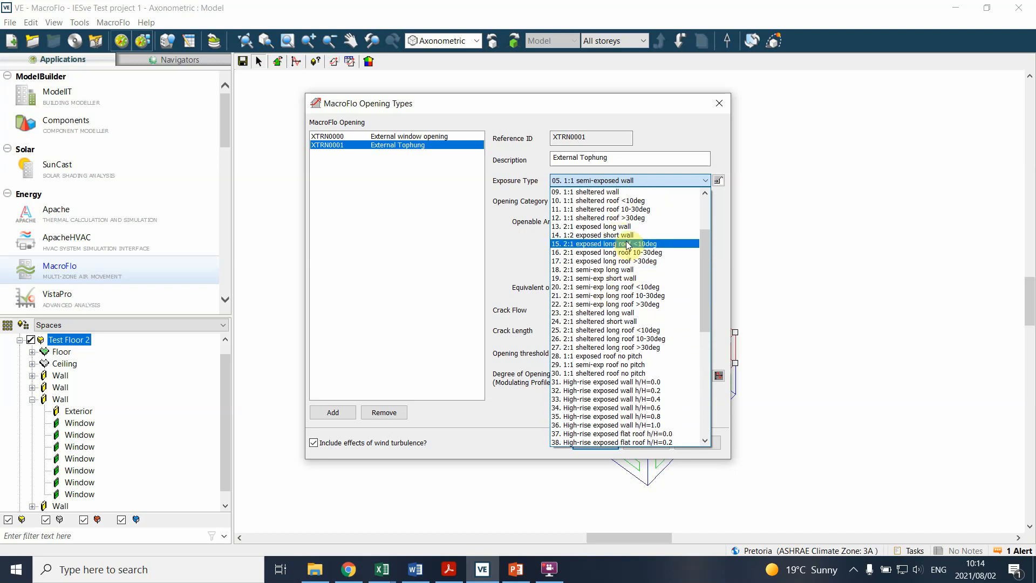
scroll(629, 246, up, 3)
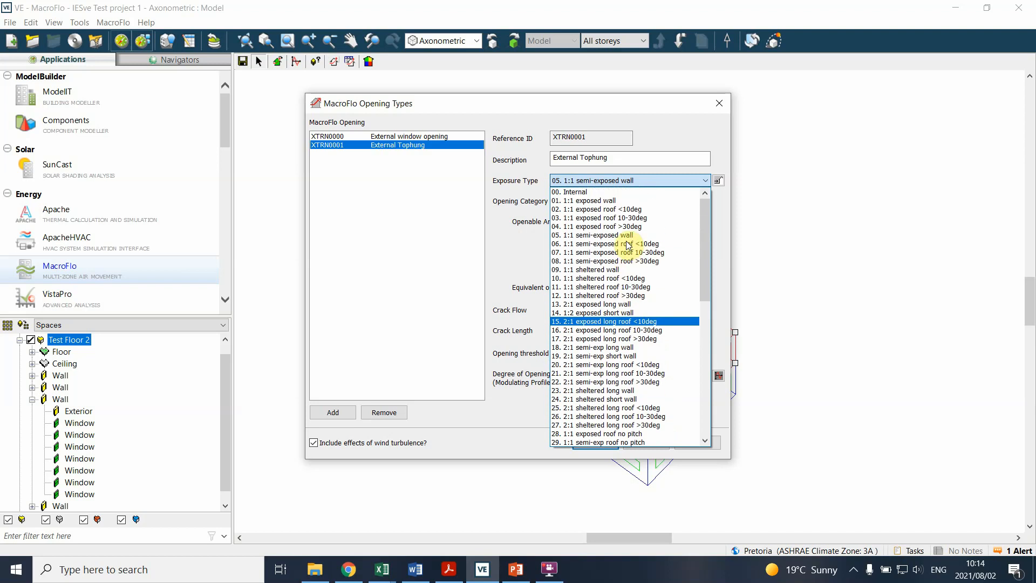
click(582, 201)
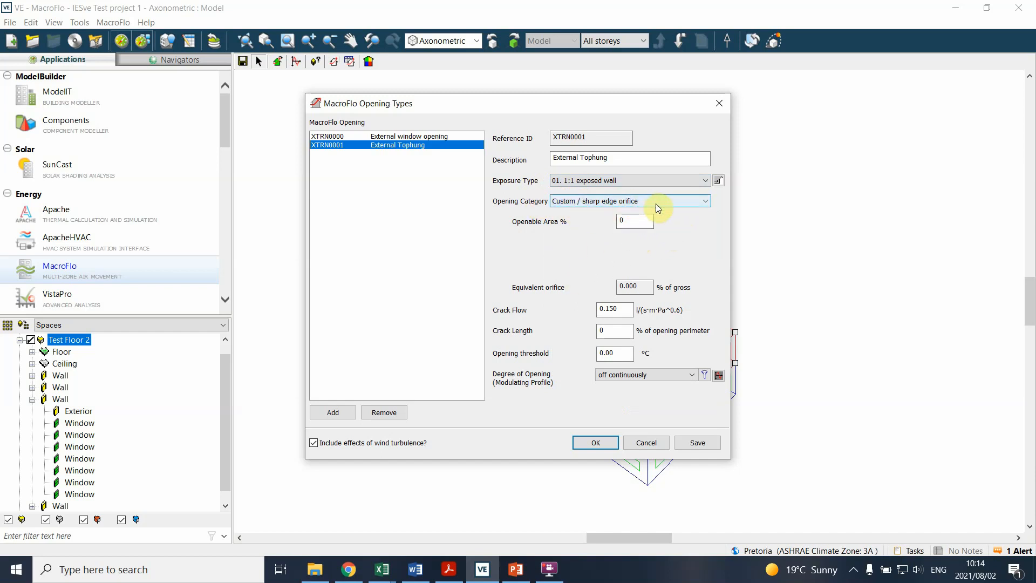
Set the opening category to Window - top hung with an openable area of 90%
click(584, 206)
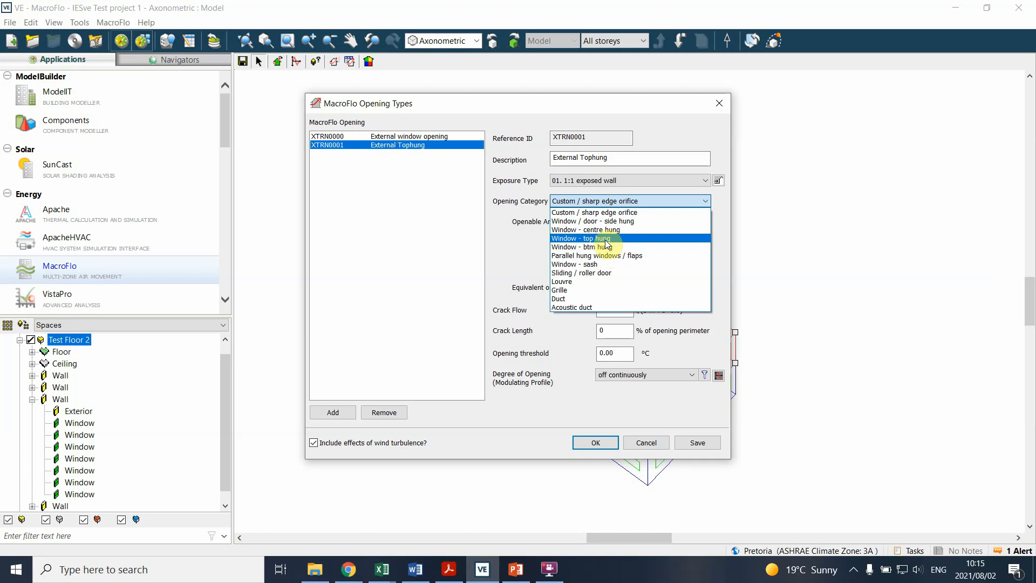
click(607, 246)
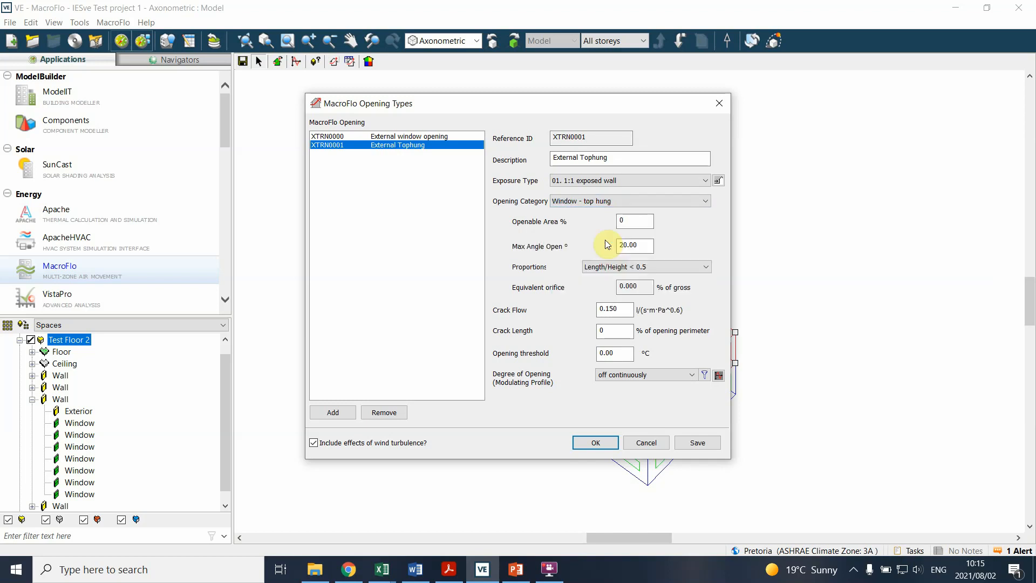
double_click(636, 222)
drag(579, 111, 681, 100)
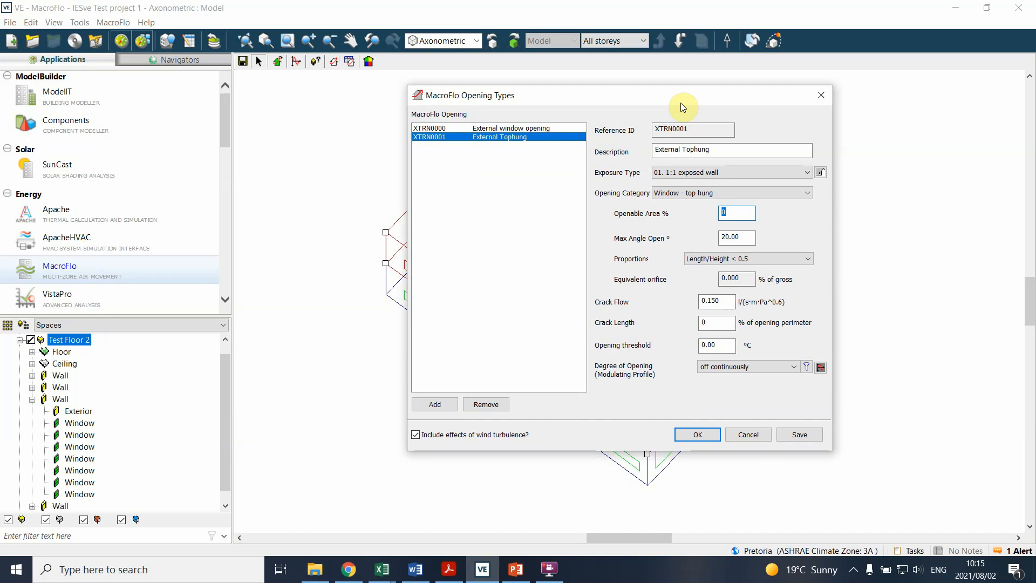
click(733, 214)
text(90)
Set the top-hung window's maximum opening angle to 30° and choose Length/Height < 0.5 as its proportions
click(734, 237)
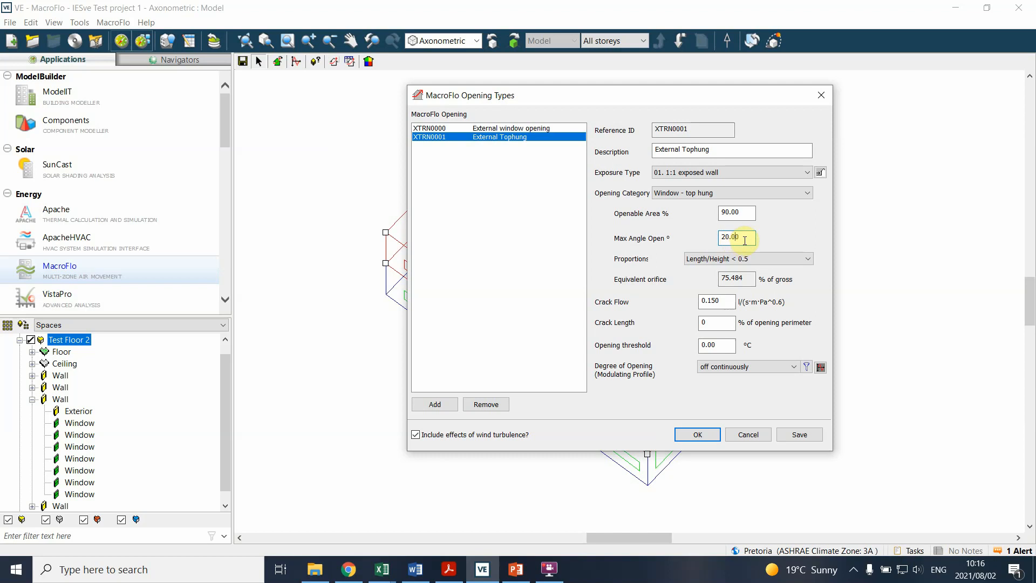
drag(743, 239, 706, 241)
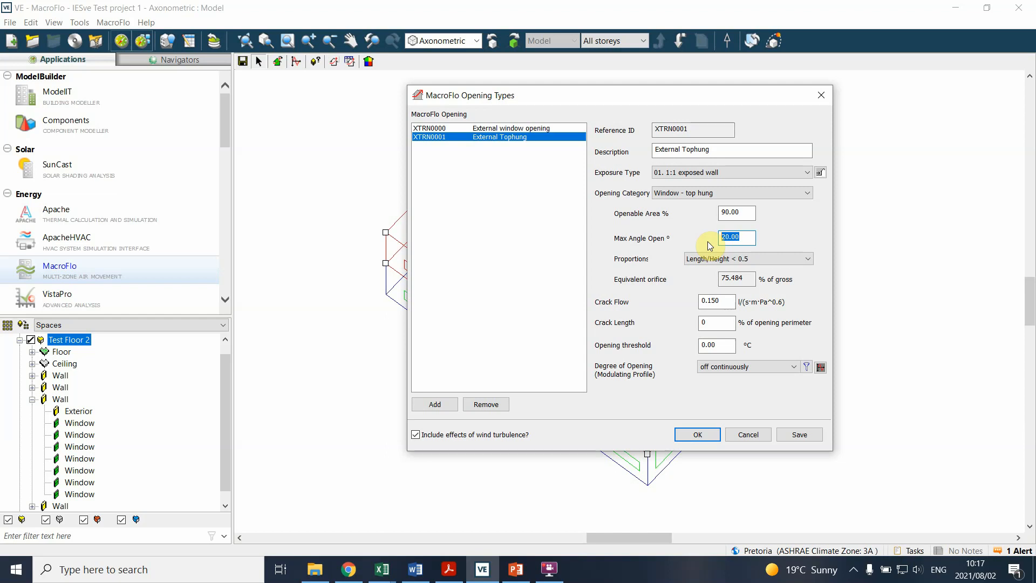
click(747, 234)
double_click(747, 234)
text(30)
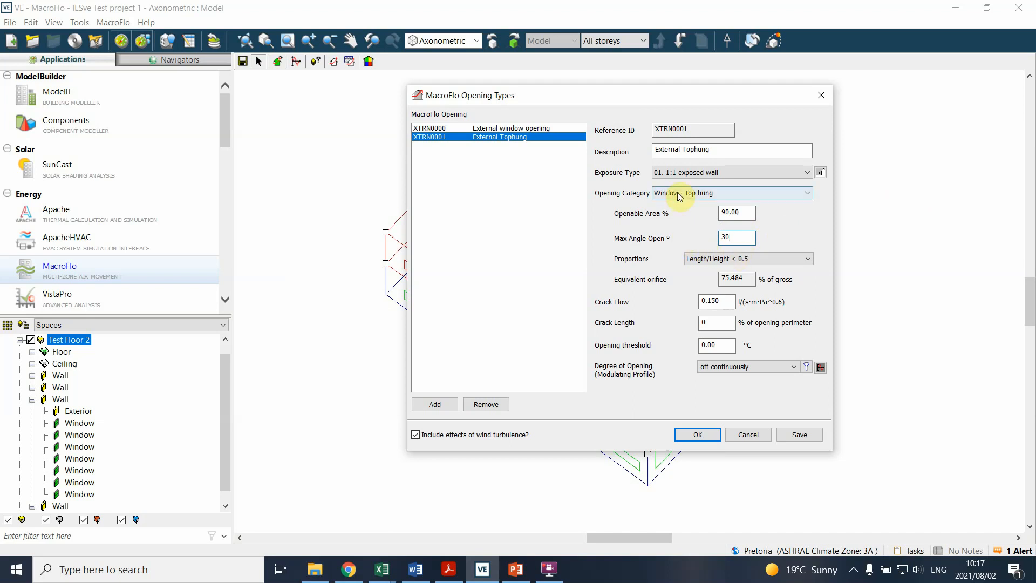
click(735, 213)
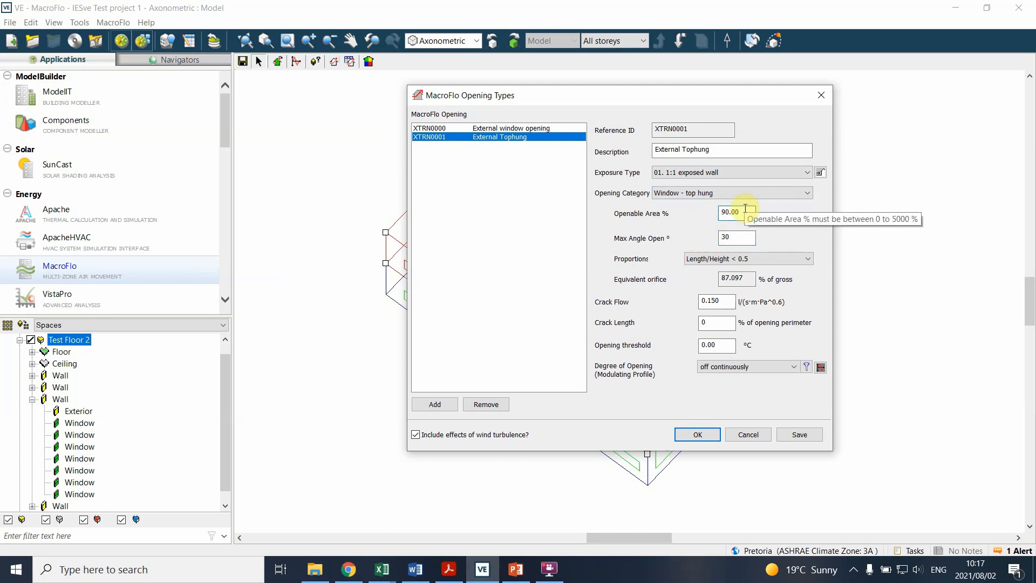
click(739, 237)
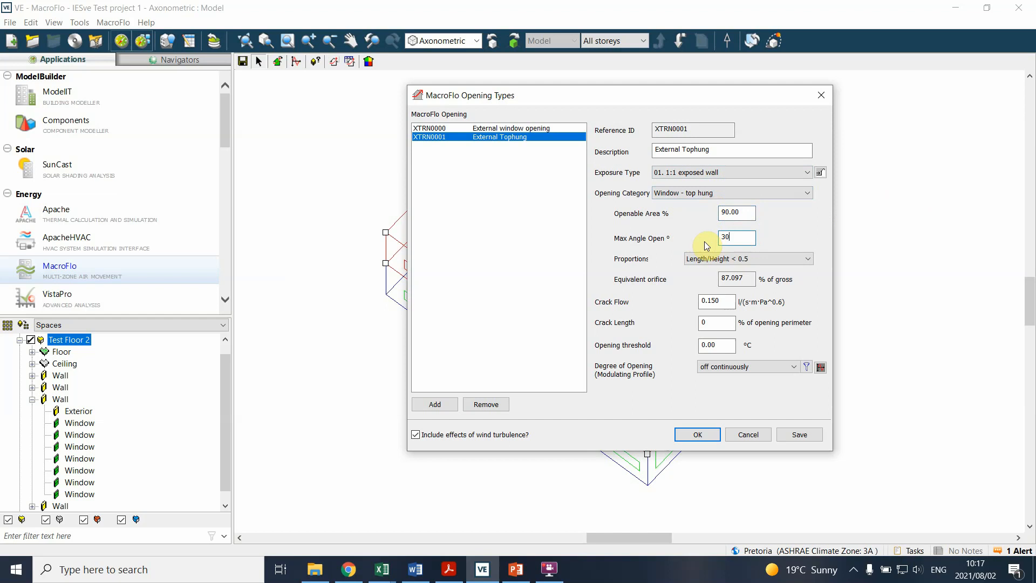
click(800, 259)
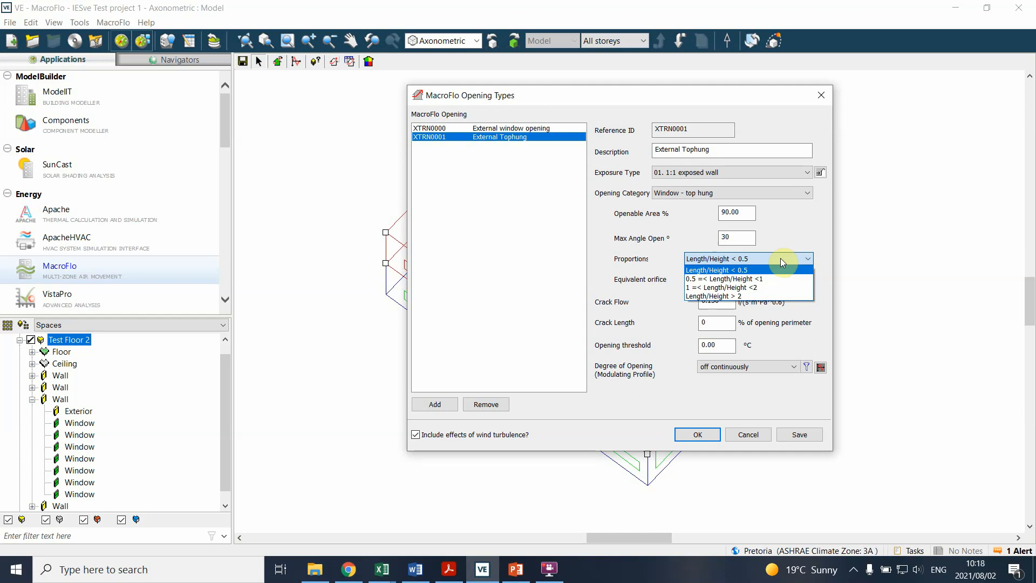
click(753, 271)
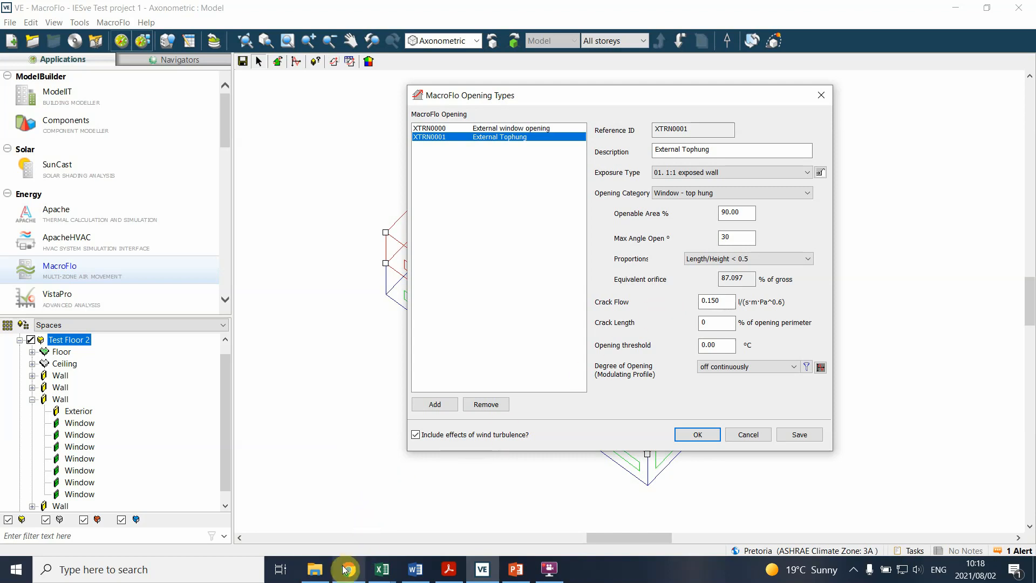
Switch to the MacroFlo opening types PDF in Chrome and examine the crack flow coefficient tables for windows and doors
mouse_move(347, 569)
click(347, 526)
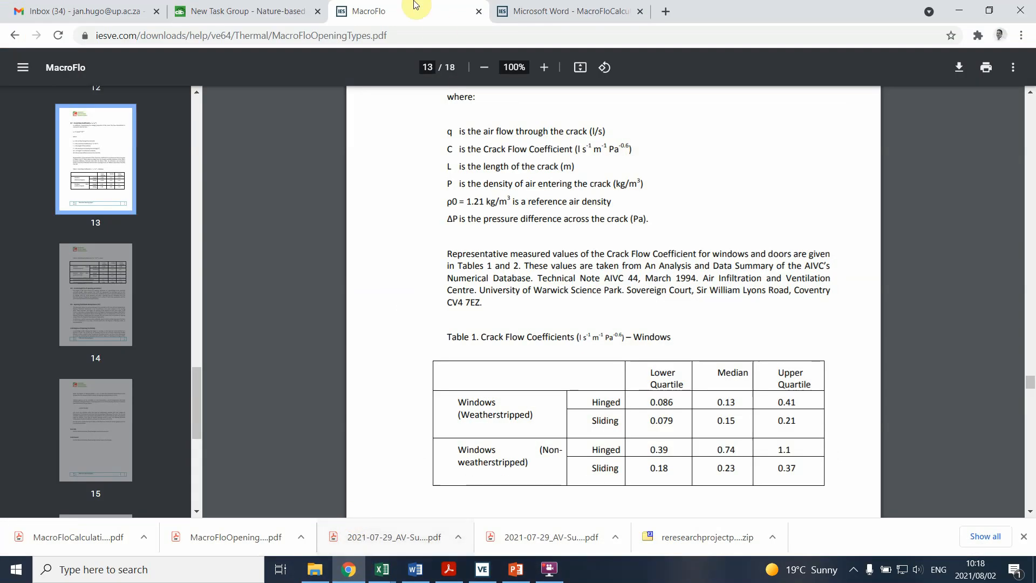
scroll(551, 258, up, 3)
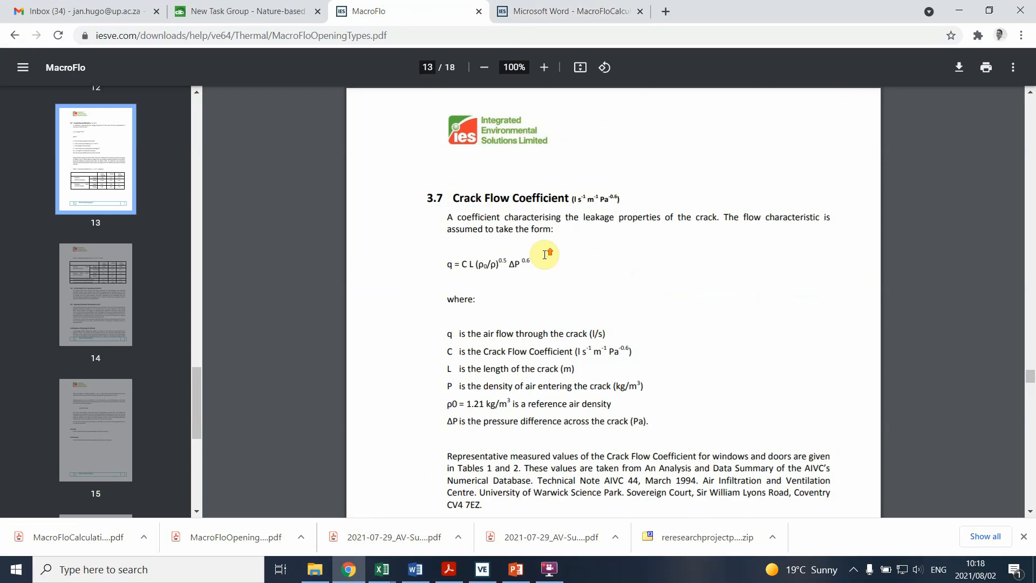
scroll(550, 258, down, 7)
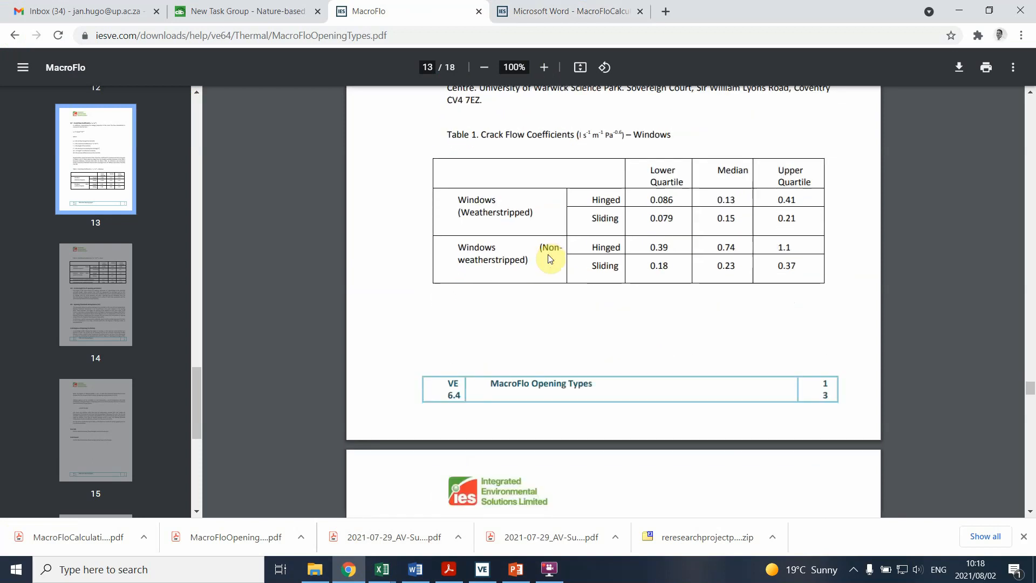
scroll(550, 258, down, 4)
scroll(548, 256, up, 4)
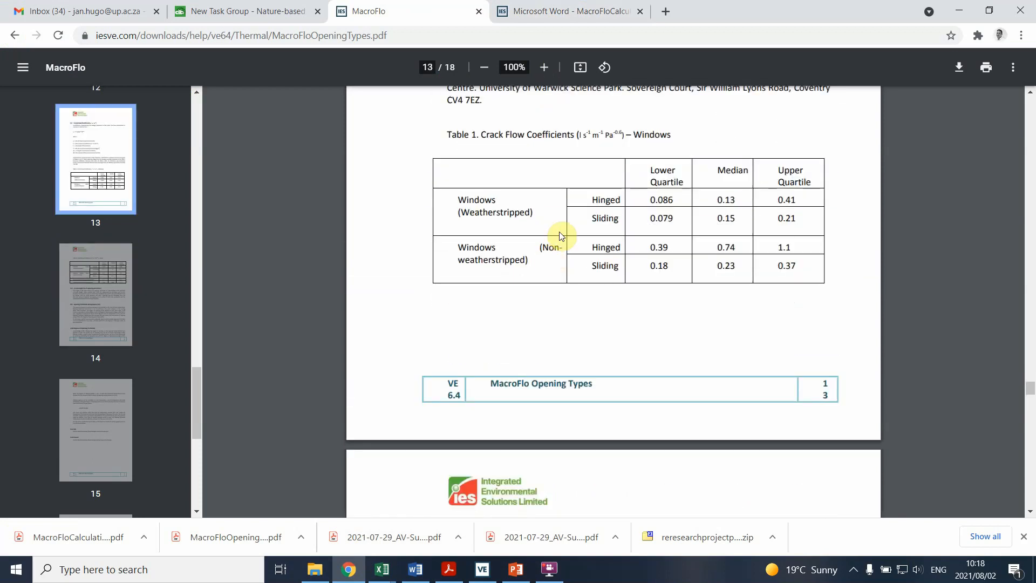
scroll(561, 236, down, 1)
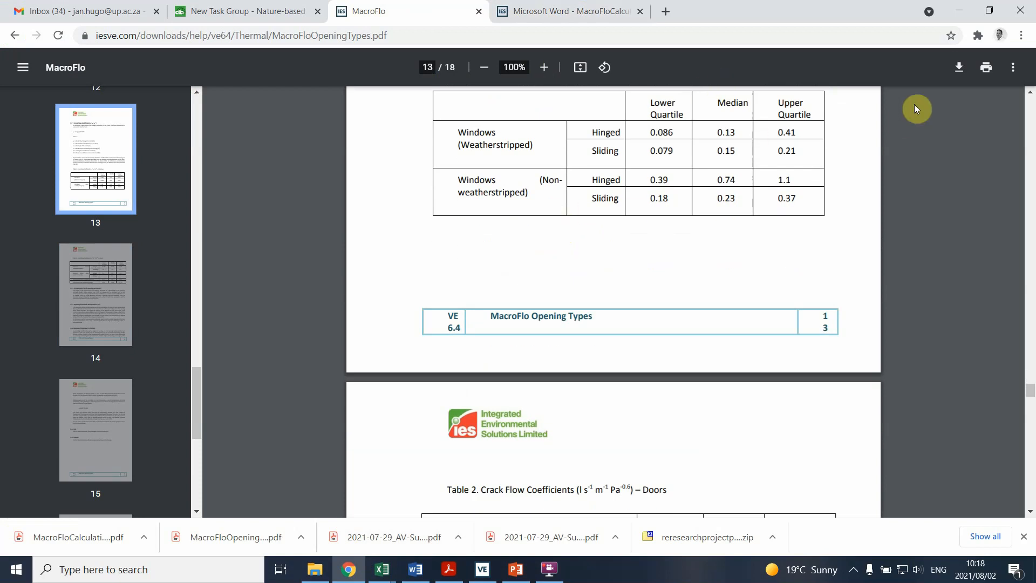
scroll(757, 174, up, 2)
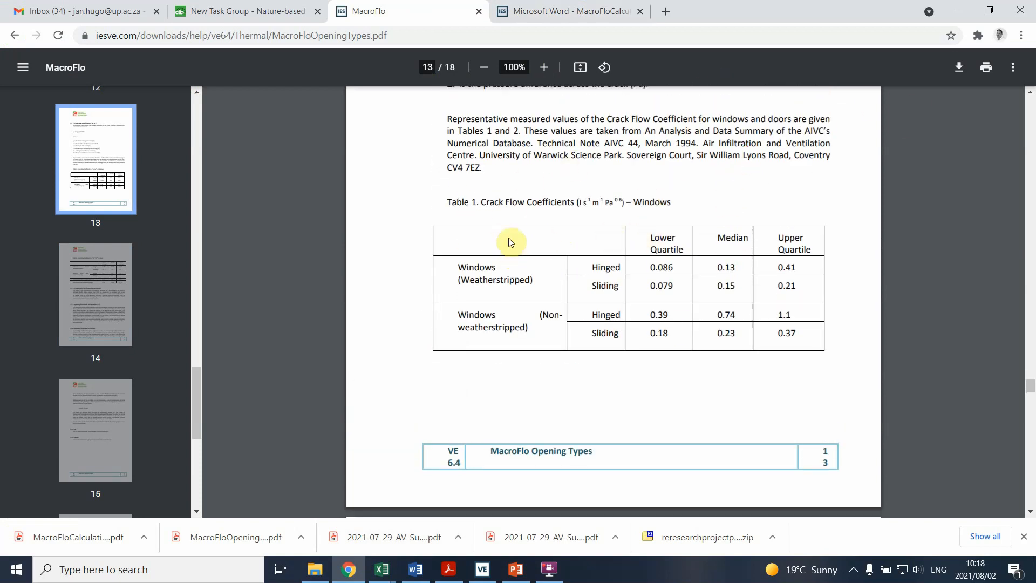
scroll(560, 268, down, 4)
scroll(559, 268, down, 5)
scroll(563, 273, up, 4)
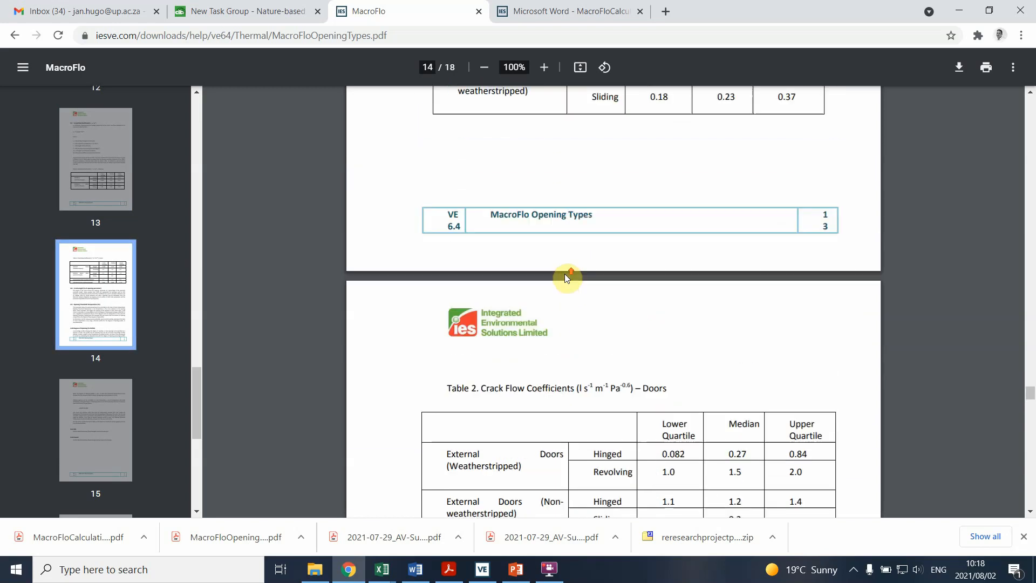
scroll(567, 278, up, 4)
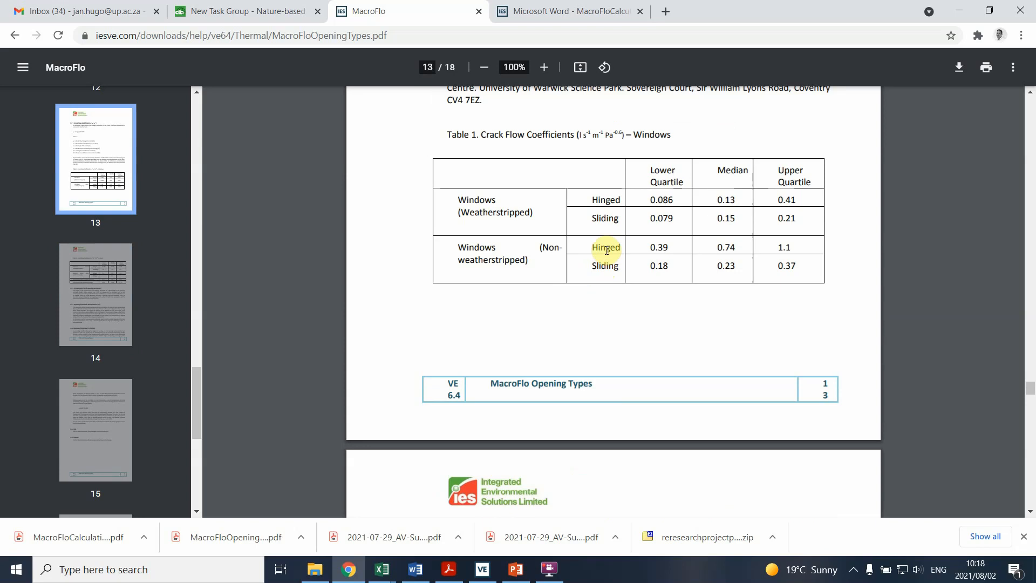
scroll(579, 243, up, 1)
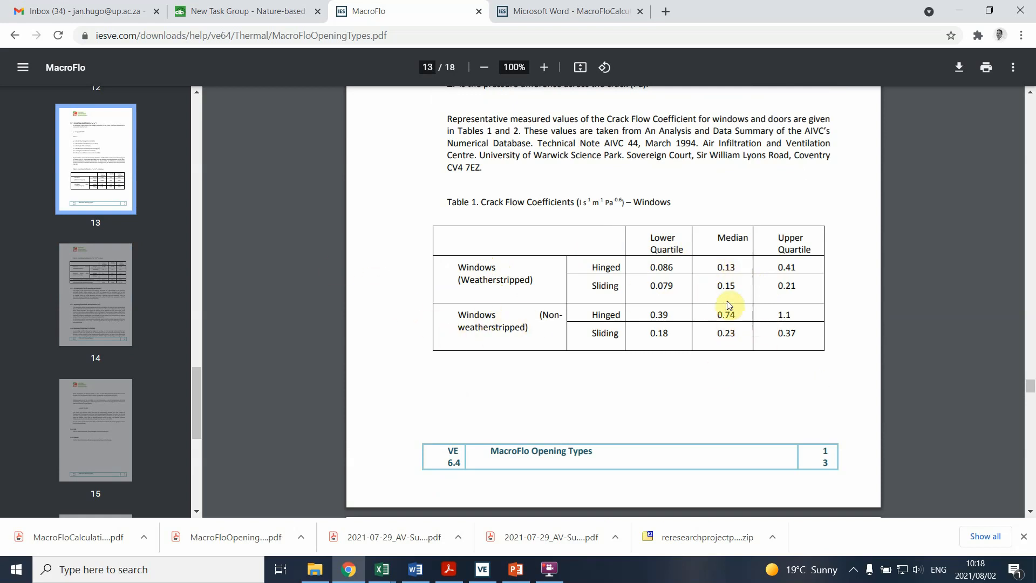
scroll(717, 313, down, 8)
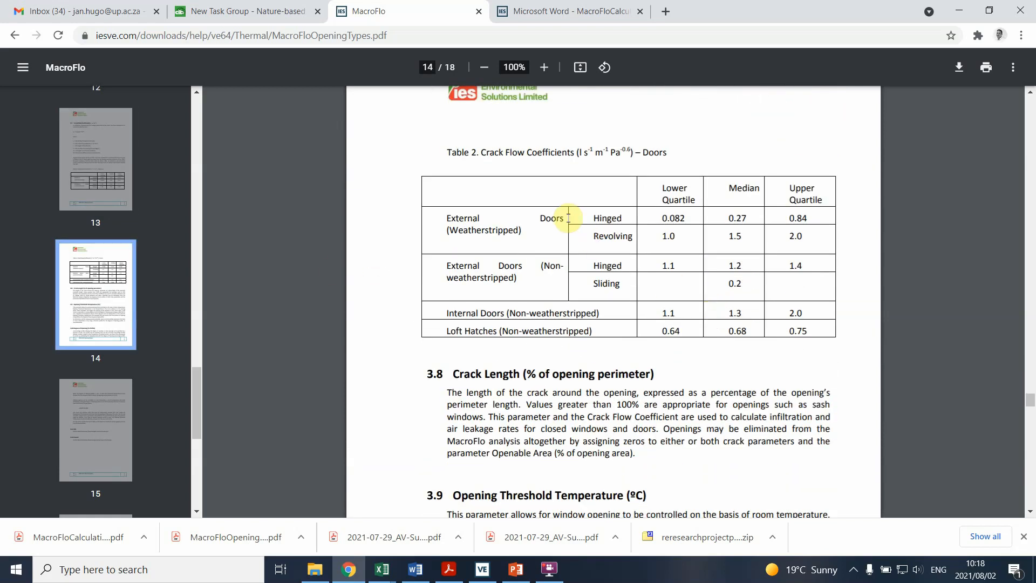
scroll(681, 277, up, 1)
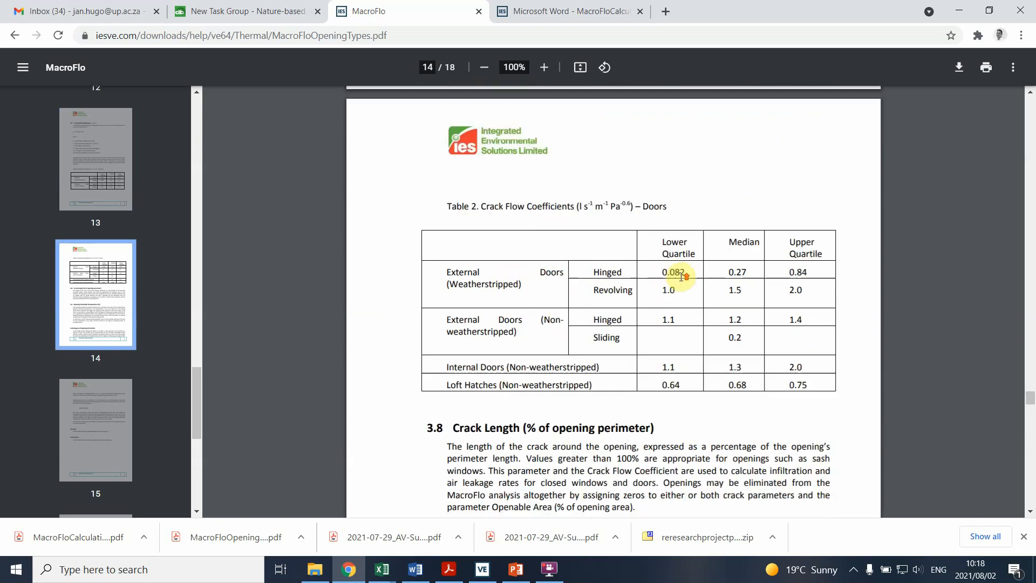
scroll(681, 277, up, 8)
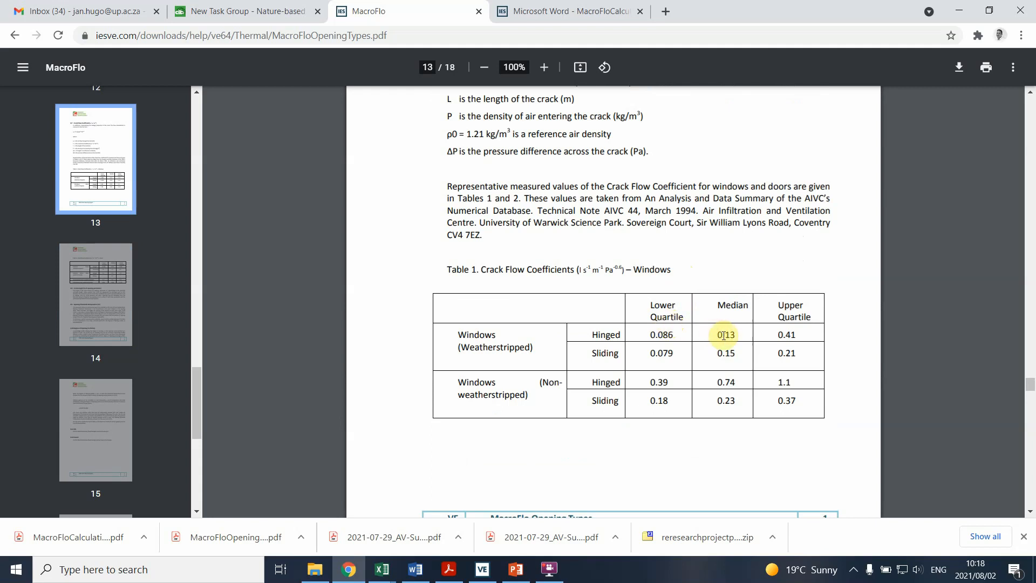
Examine the median crack flow coefficients for weatherstripped sliding and non-weatherstripped hinged windows in Table 1
drag(736, 354, 717, 354)
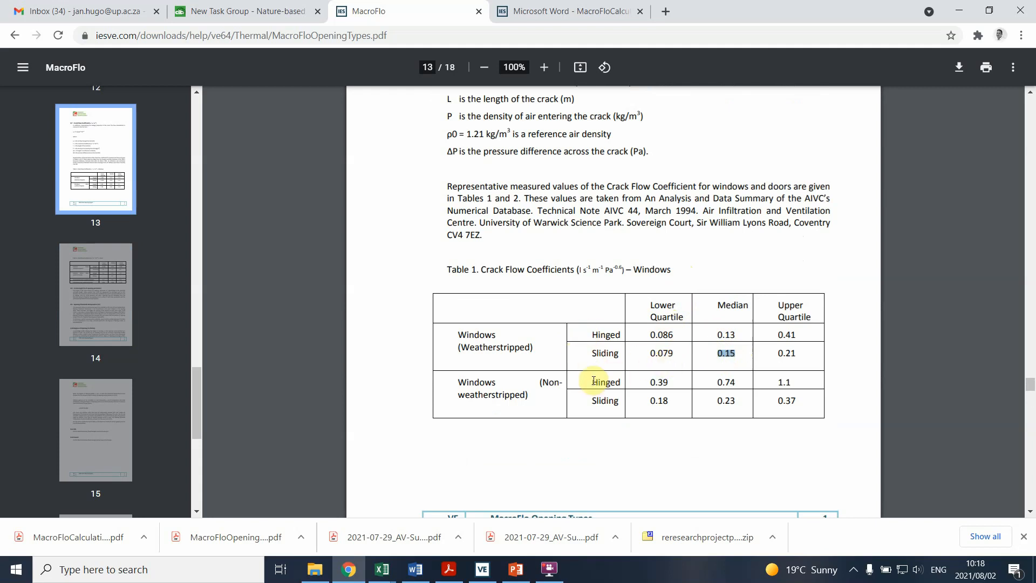
click(731, 399)
drag(737, 381, 716, 380)
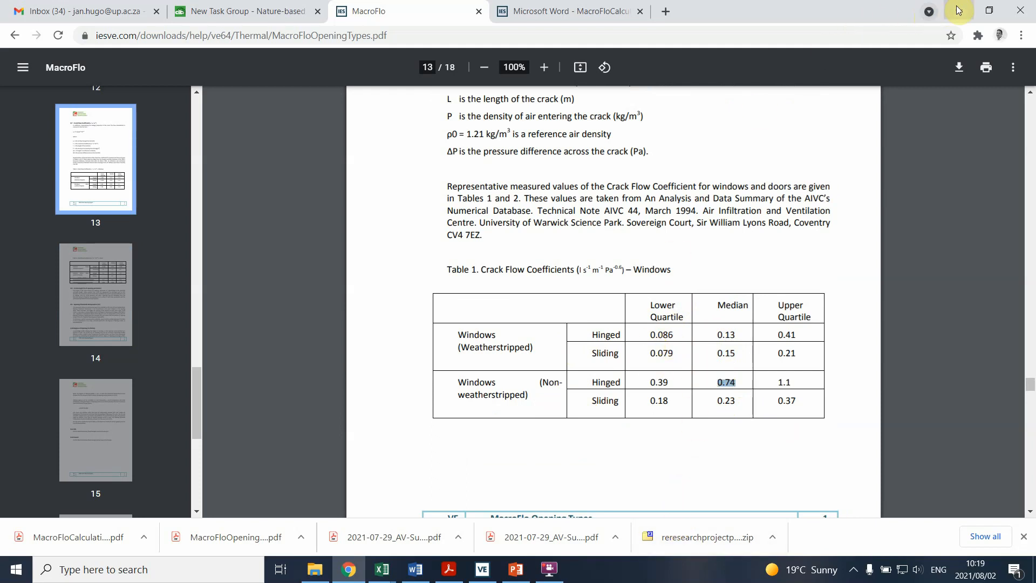
Switch back to IES VE and review the crack flow and crack length settings of External Tophung
click(482, 569)
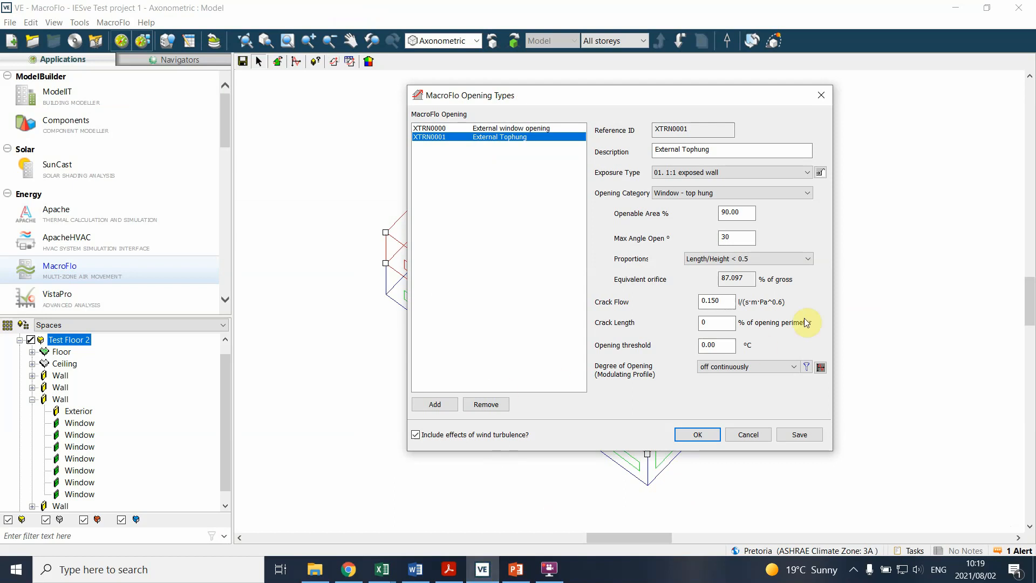
click(723, 301)
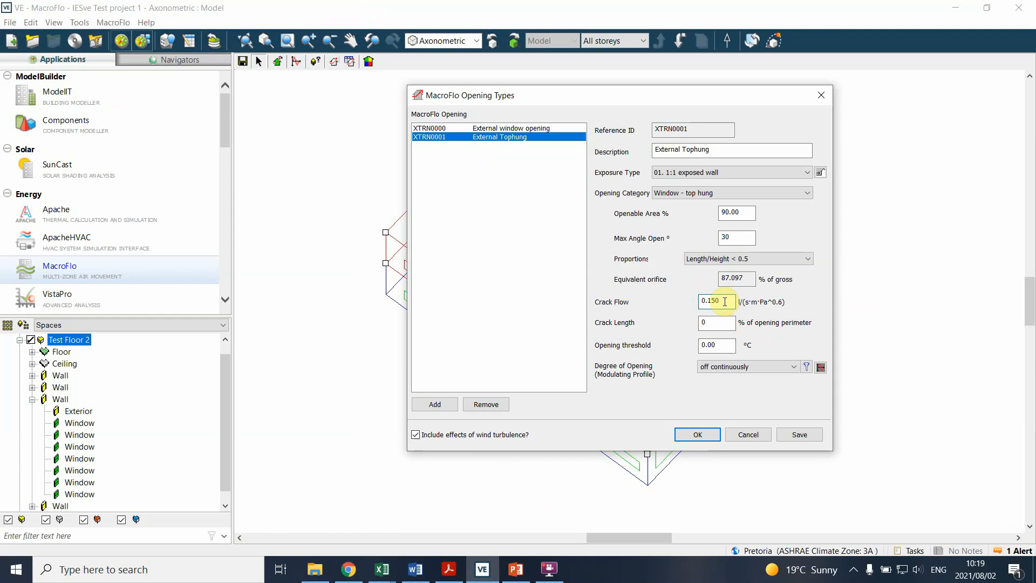
double_click(724, 301)
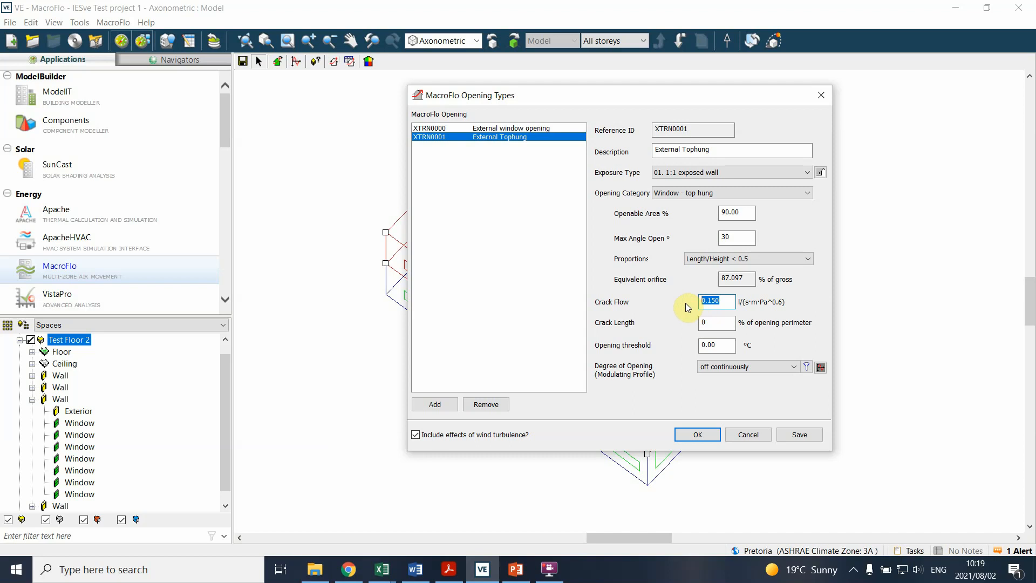
click(727, 323)
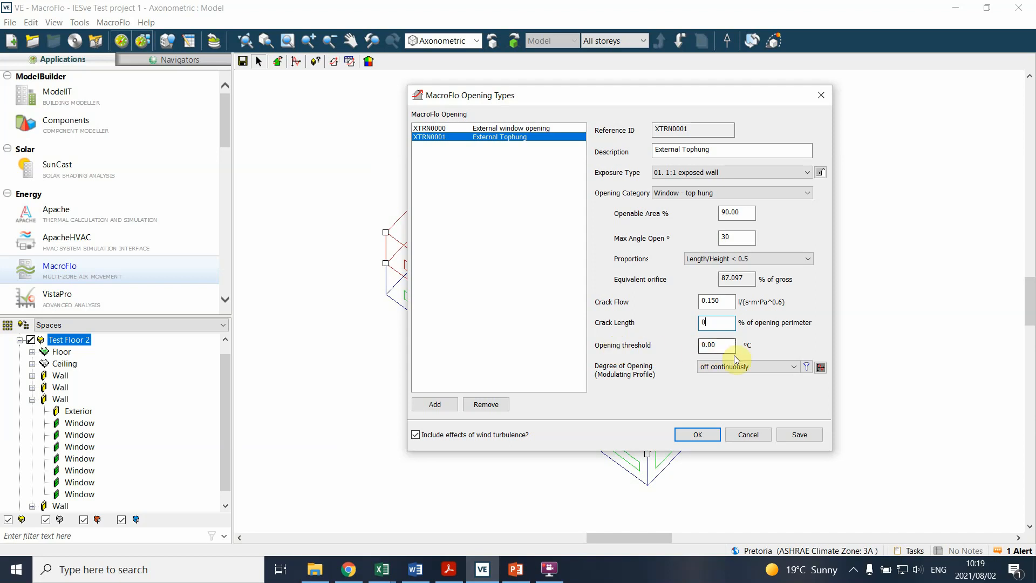
Set the degree of opening profile of External Tophung to Offfice Annual and preview its daily schedule
click(796, 367)
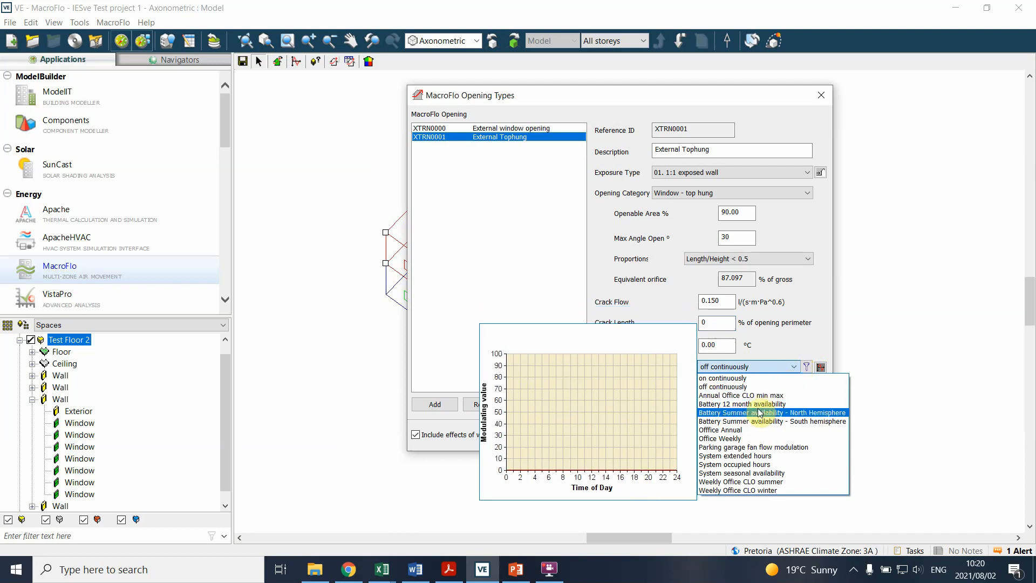
click(740, 432)
click(790, 367)
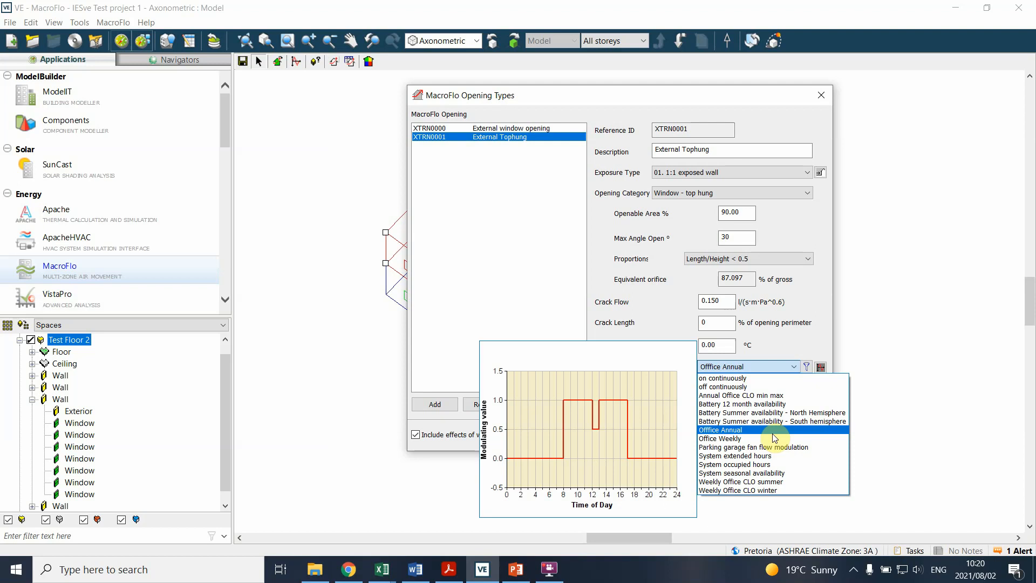
click(815, 346)
Open the profile database and set External Tophung's degree of opening profile to Office - Window opening
click(820, 368)
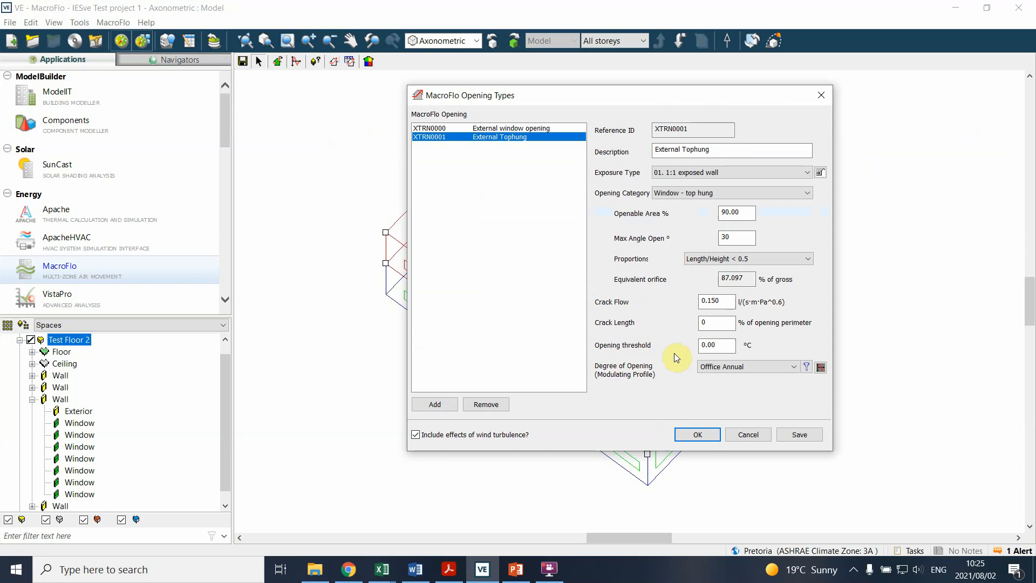
click(794, 367)
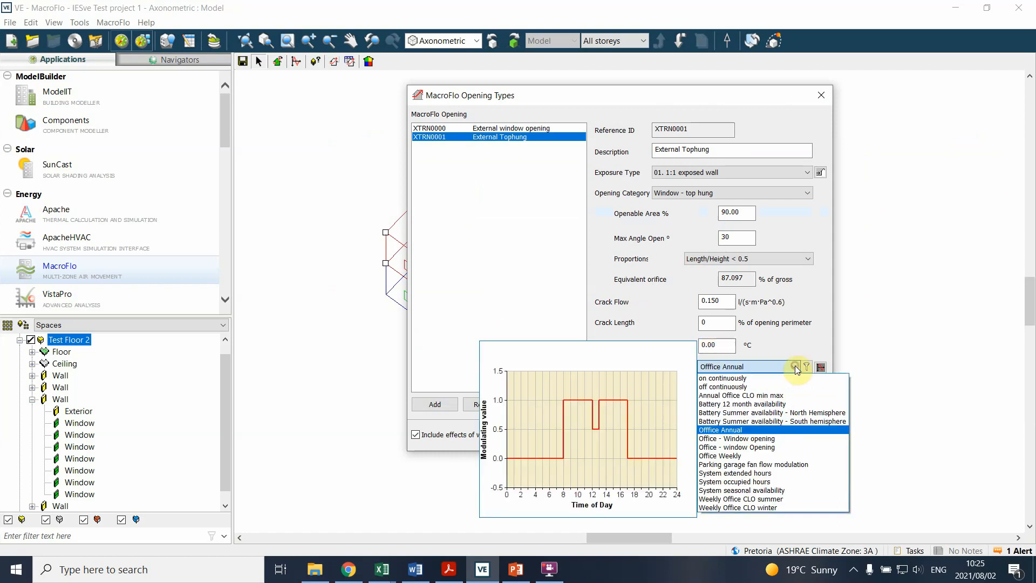
click(758, 438)
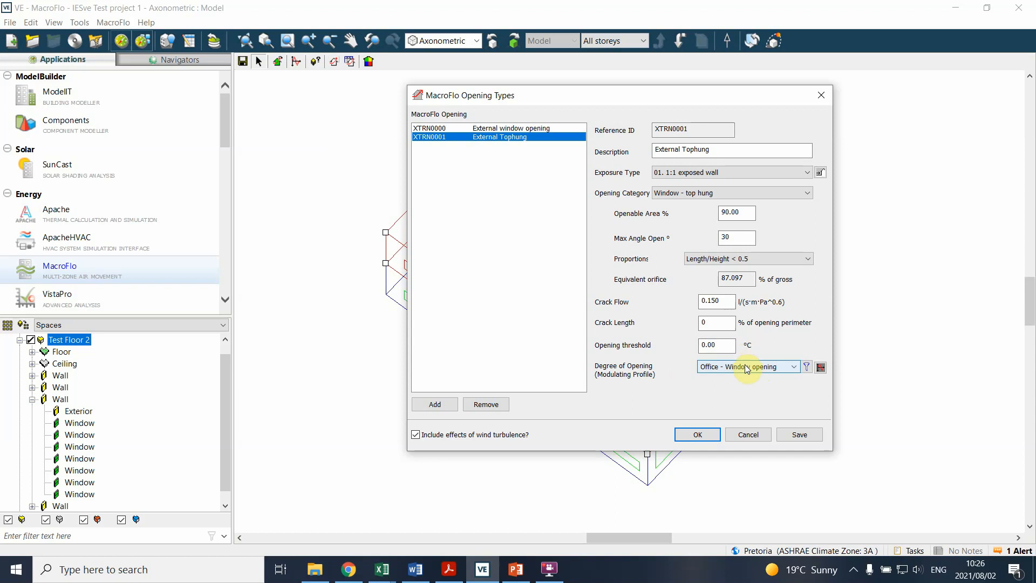
Set the opening threshold of External Tophung to 25.0 °C and accept the MacroFlo opening types
drag(721, 344, 673, 344)
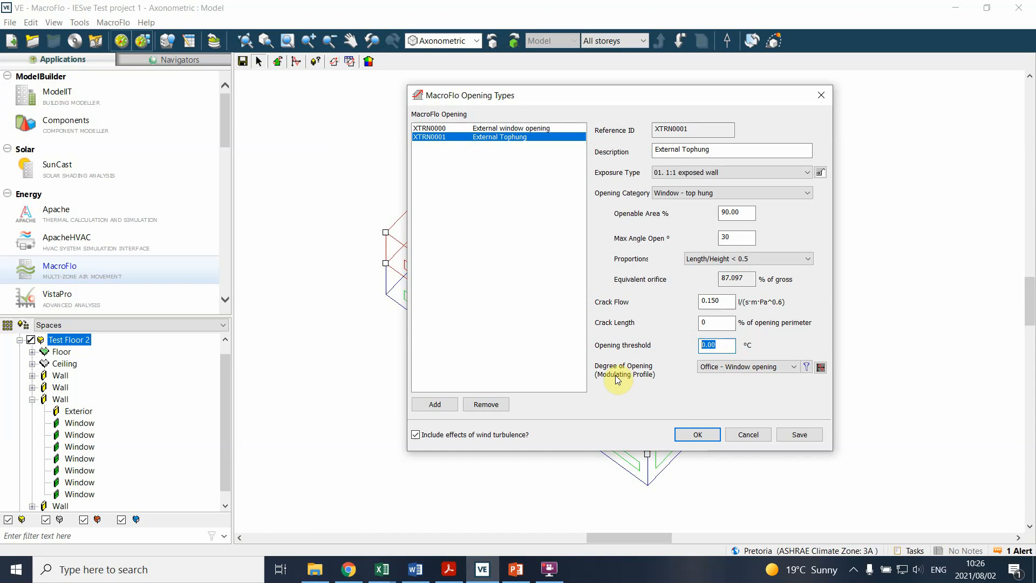
text(20.00)
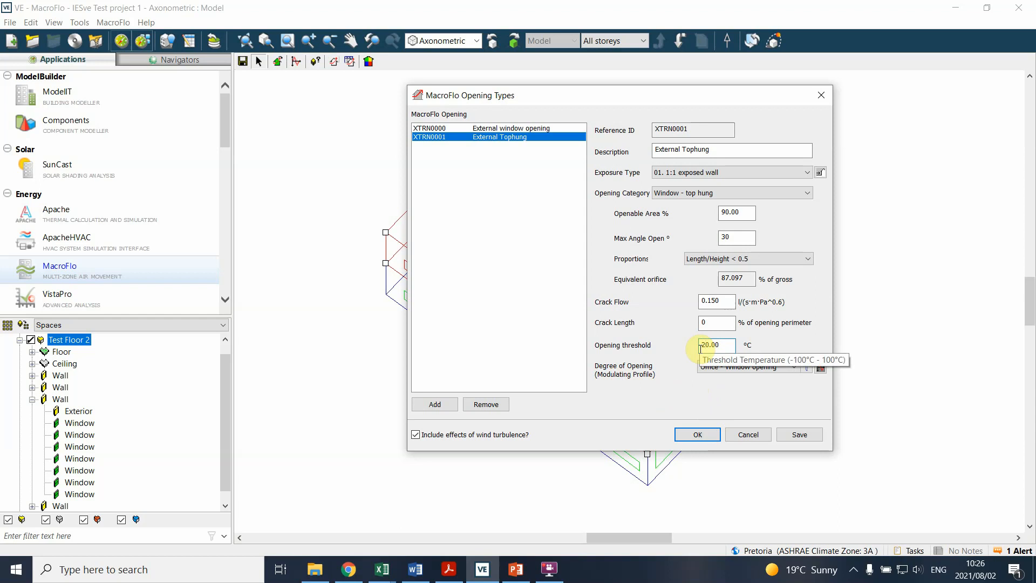
drag(723, 345, 695, 354)
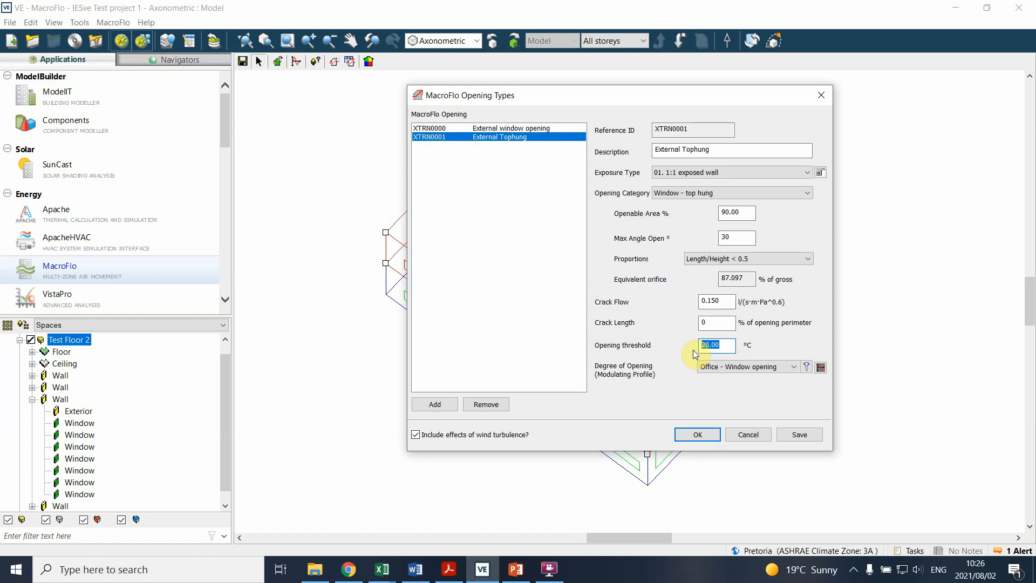
text(25.0)
key(alt+Tab)
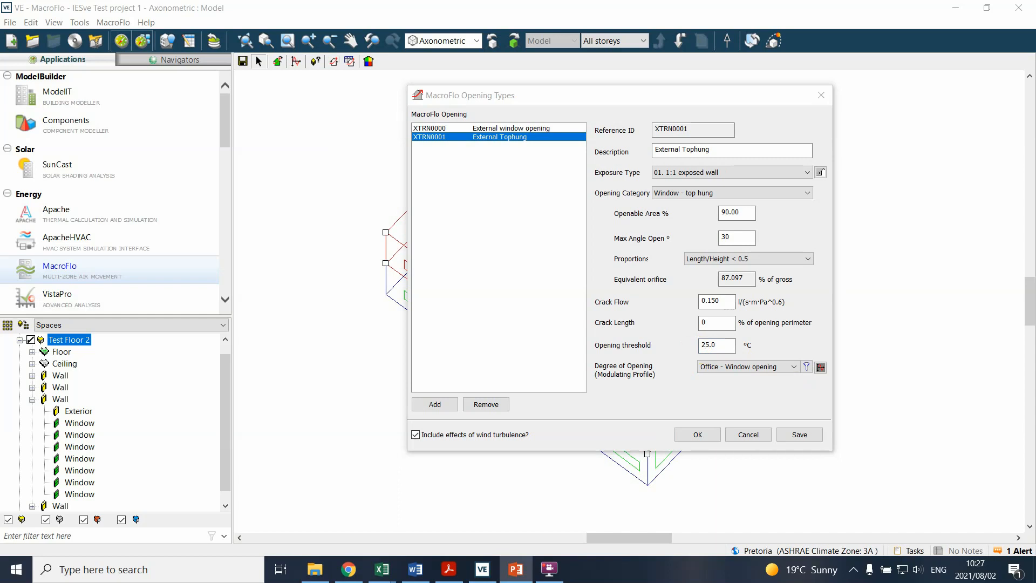
click(697, 434)
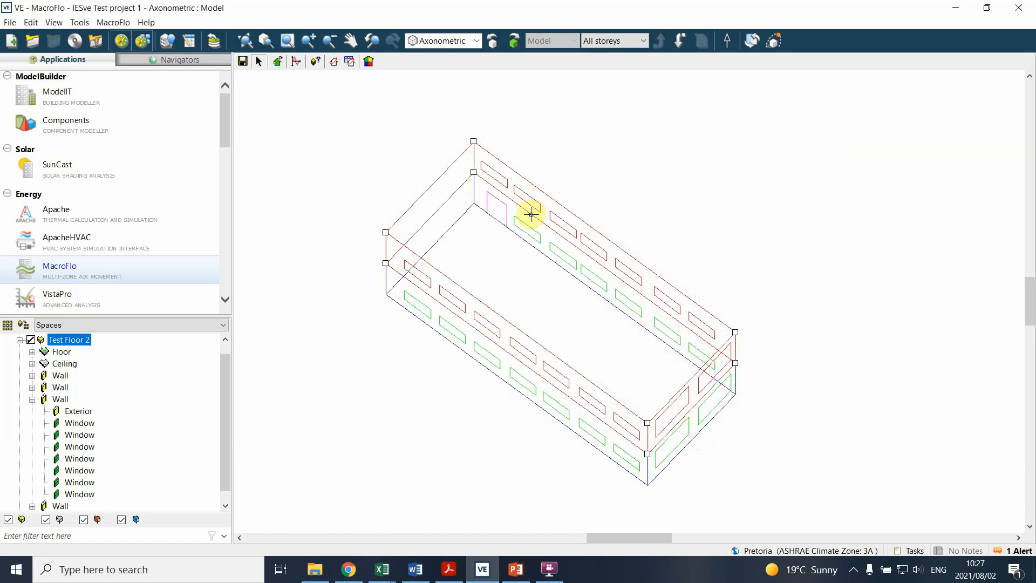
Go down into Test Floor 2 and enter opening mode on its rear long wall with seven windows
click(504, 176)
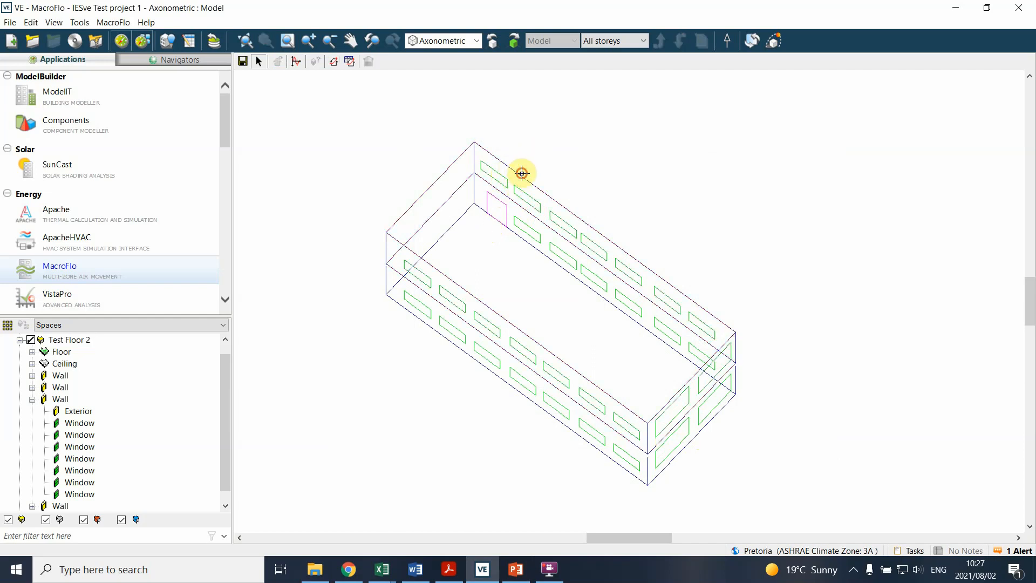
click(503, 173)
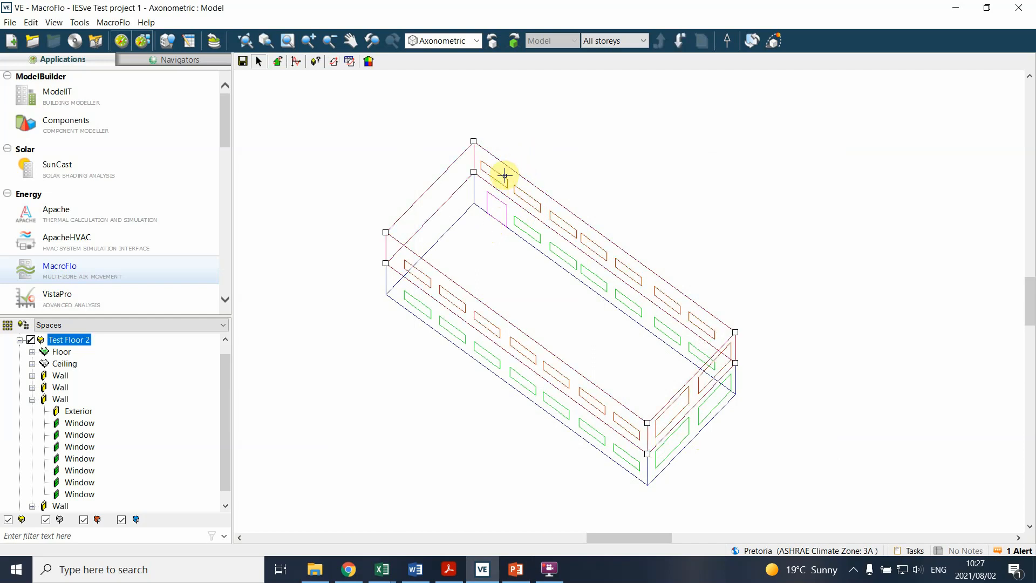
click(679, 39)
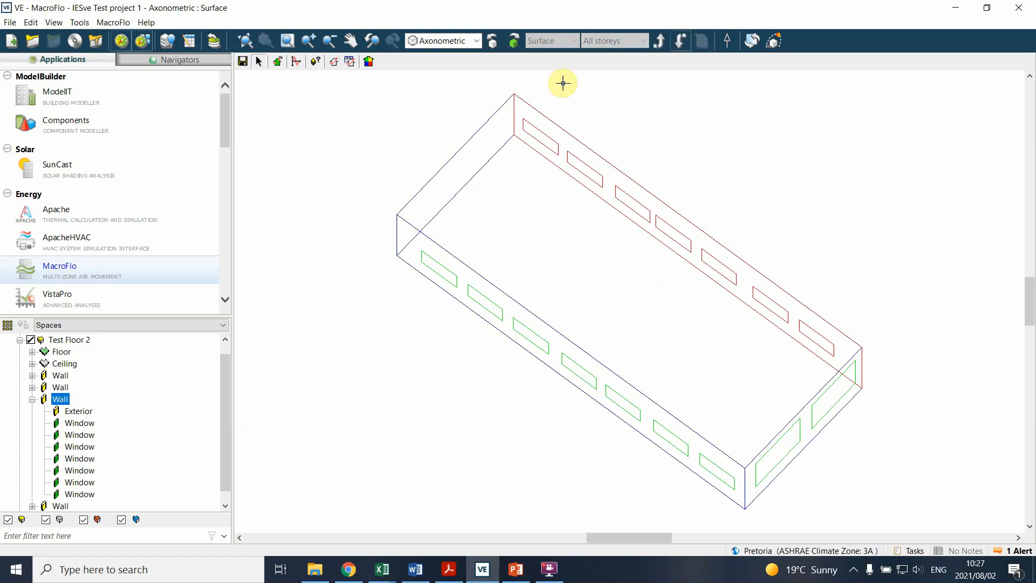
click(554, 146)
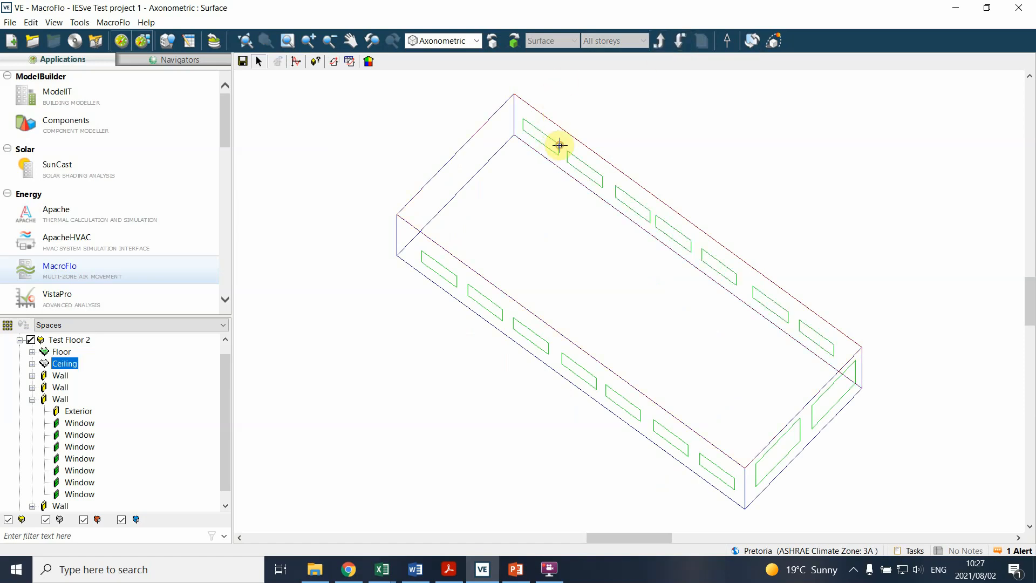
double_click(556, 144)
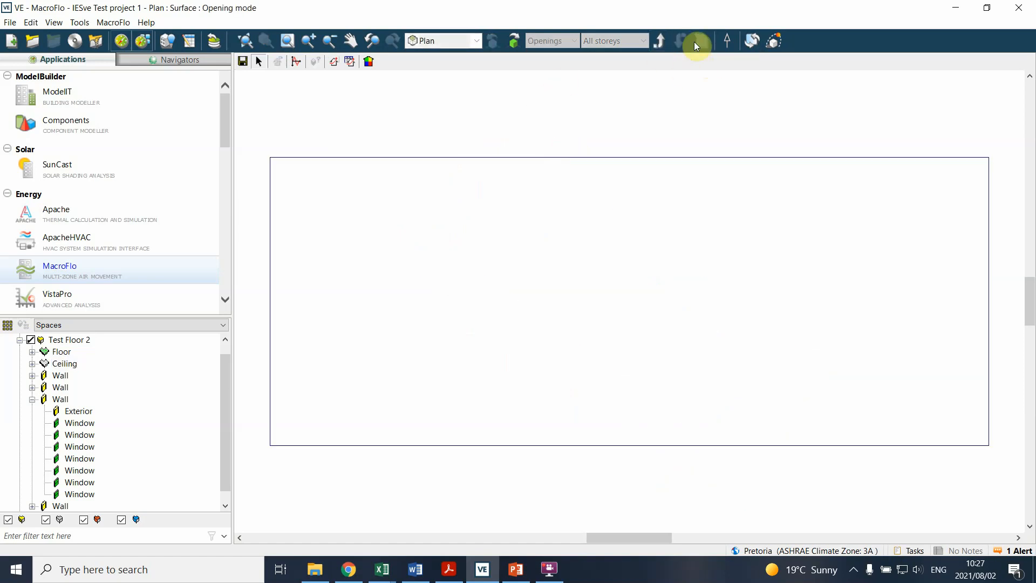
click(665, 40)
click(620, 169)
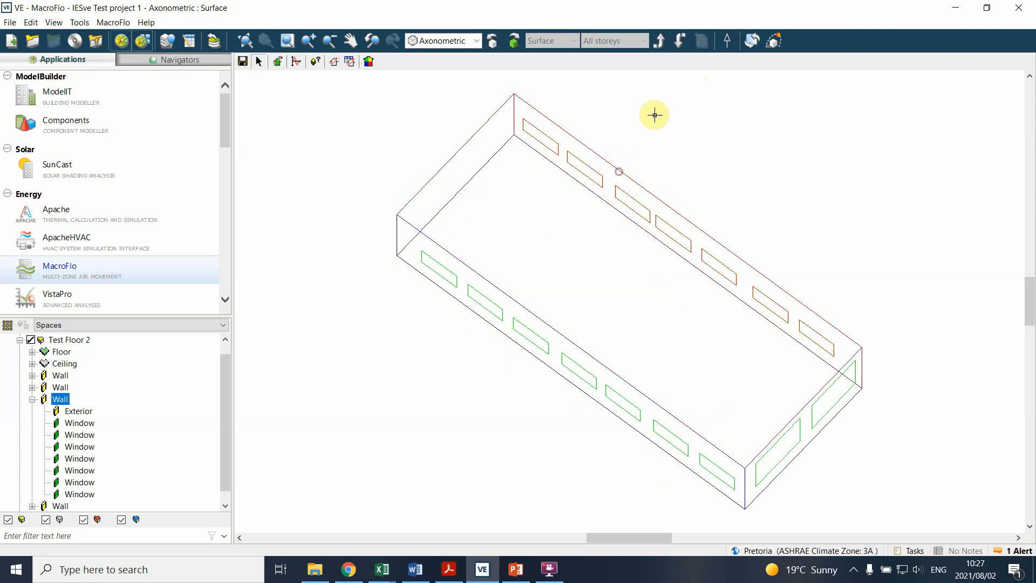
click(678, 43)
Replace the opening type of the wall's first window with XTRN0001 External Tophung and check the assignment
click(342, 291)
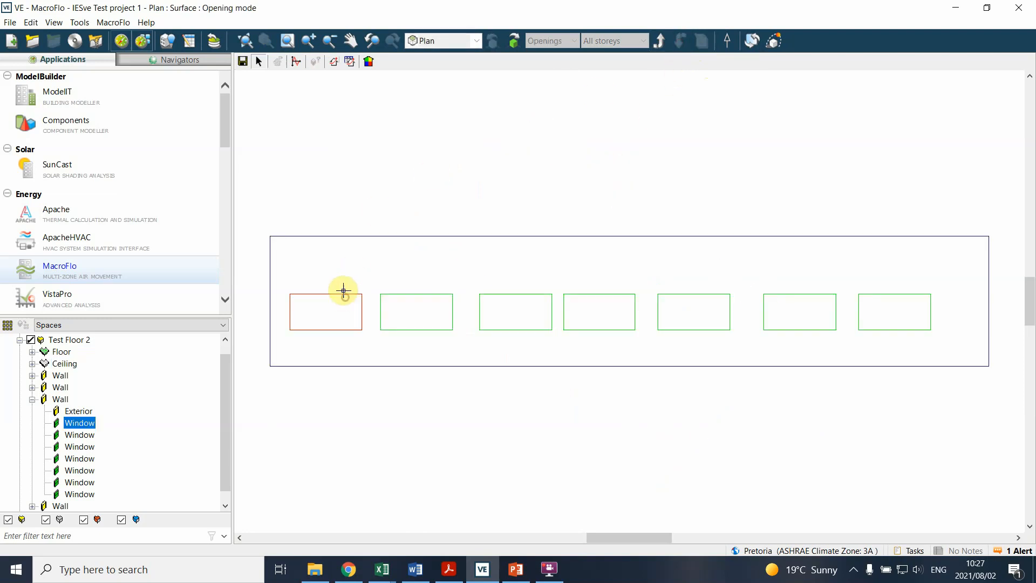
click(277, 61)
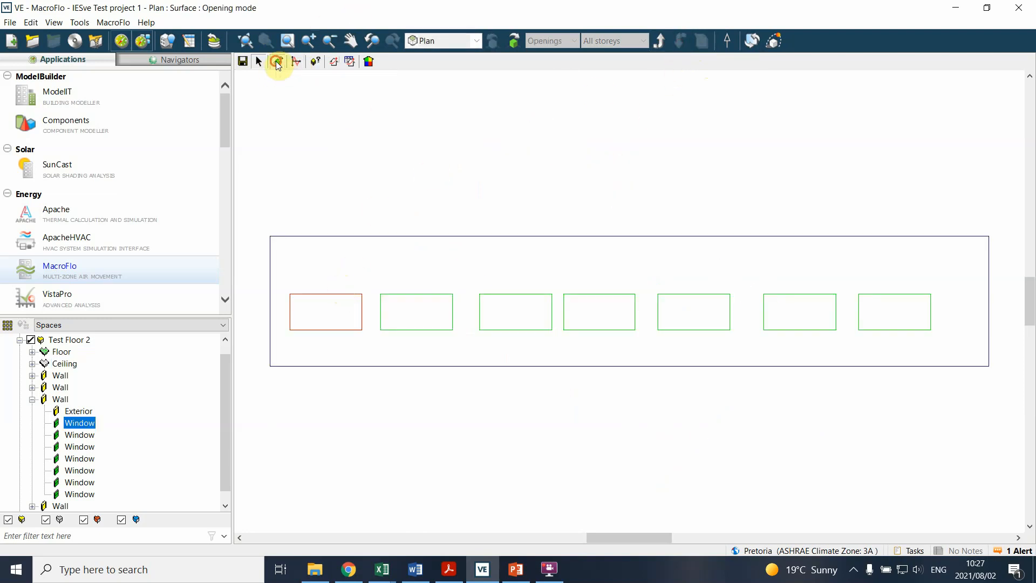
click(609, 311)
click(629, 394)
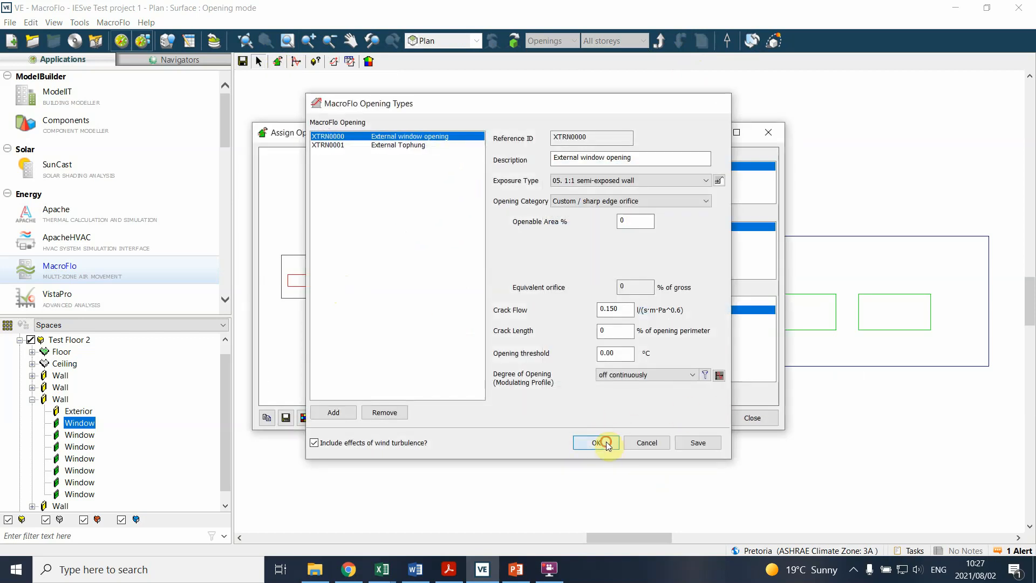
click(601, 441)
click(574, 392)
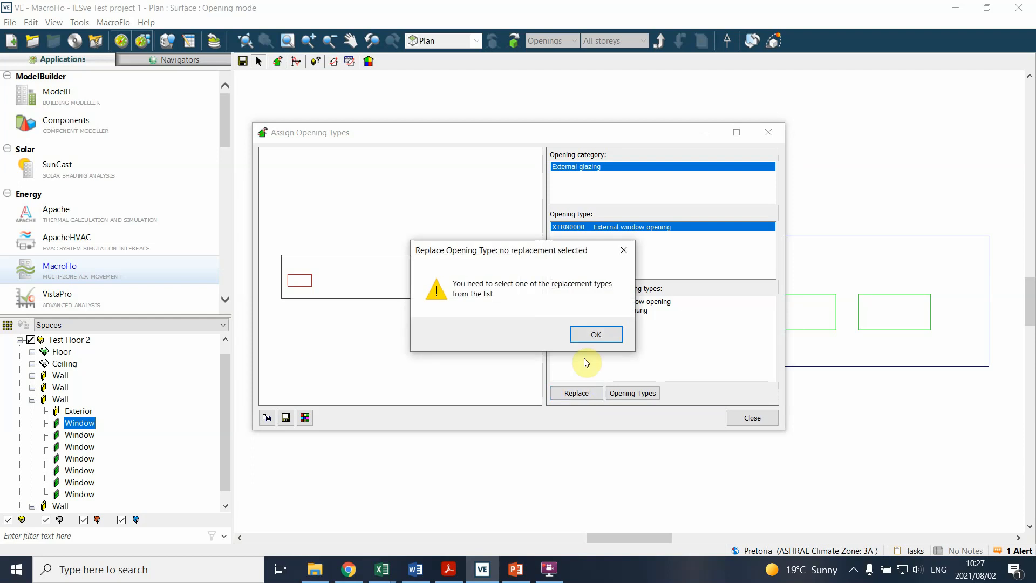
click(591, 339)
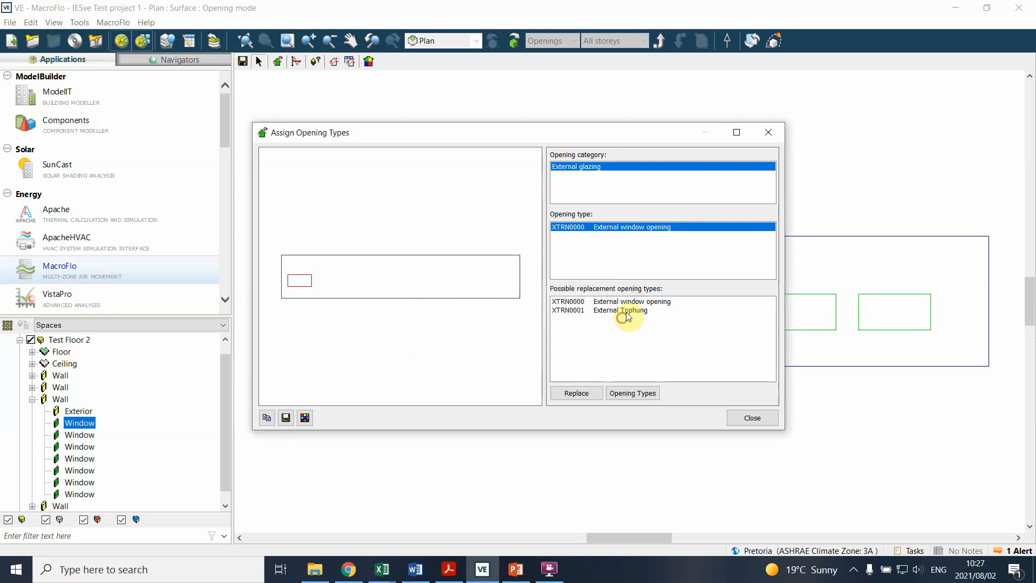
click(625, 310)
click(585, 396)
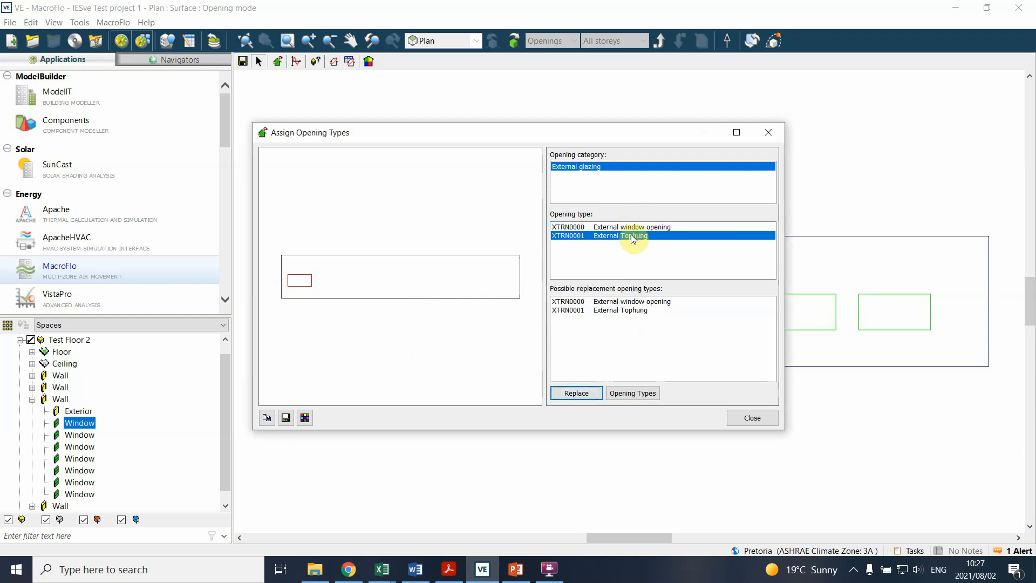
click(633, 228)
click(624, 237)
click(739, 420)
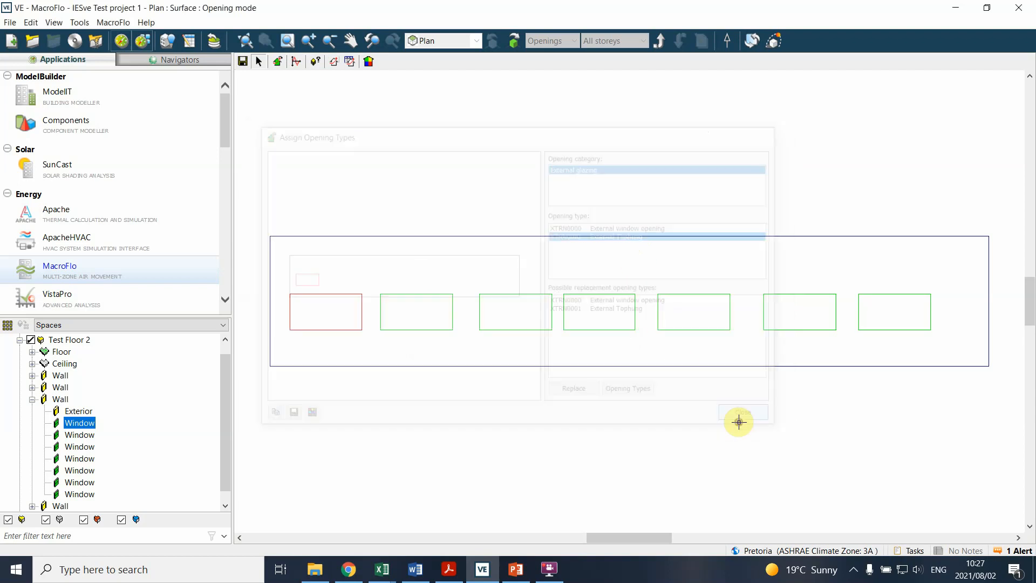
Select all seven windows of the wall and open the assignment of opening types for them
click(361, 254)
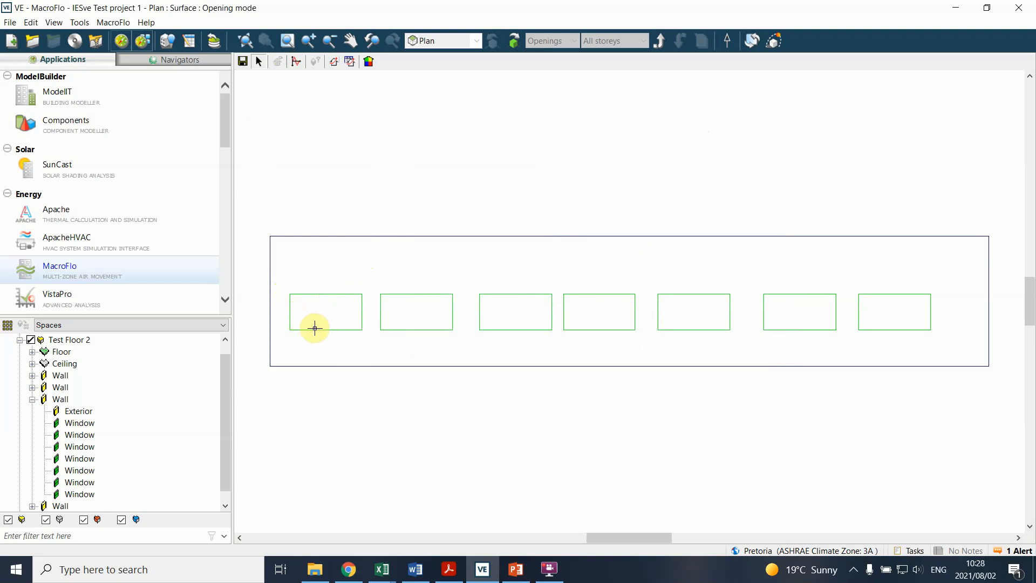
click(338, 295)
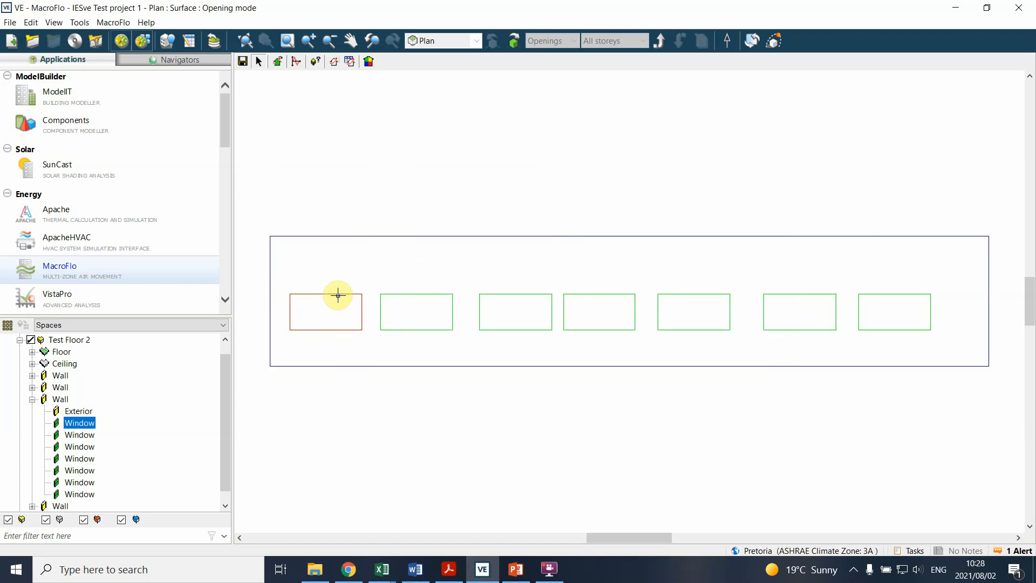
drag(254, 273, 972, 350)
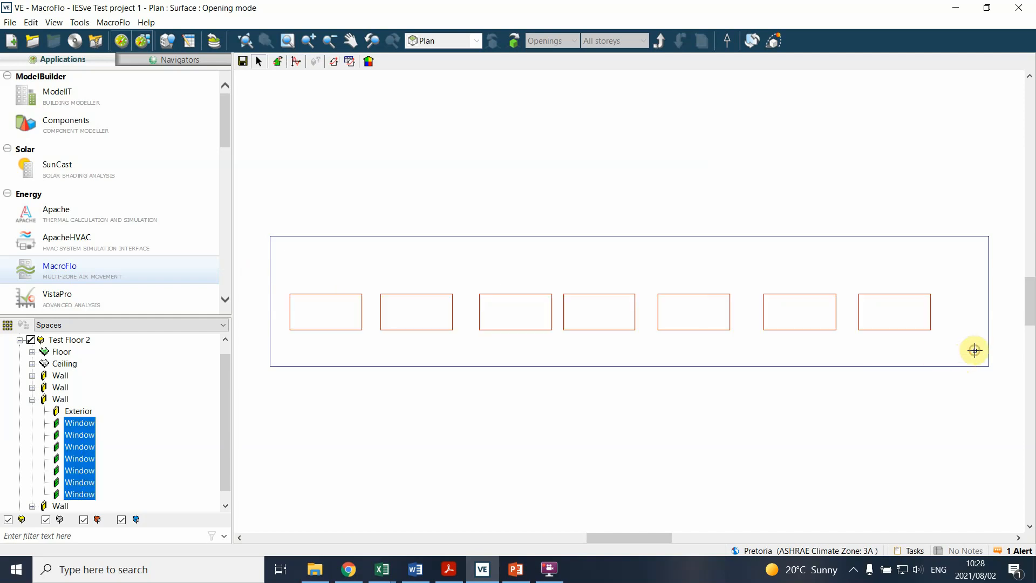
click(278, 61)
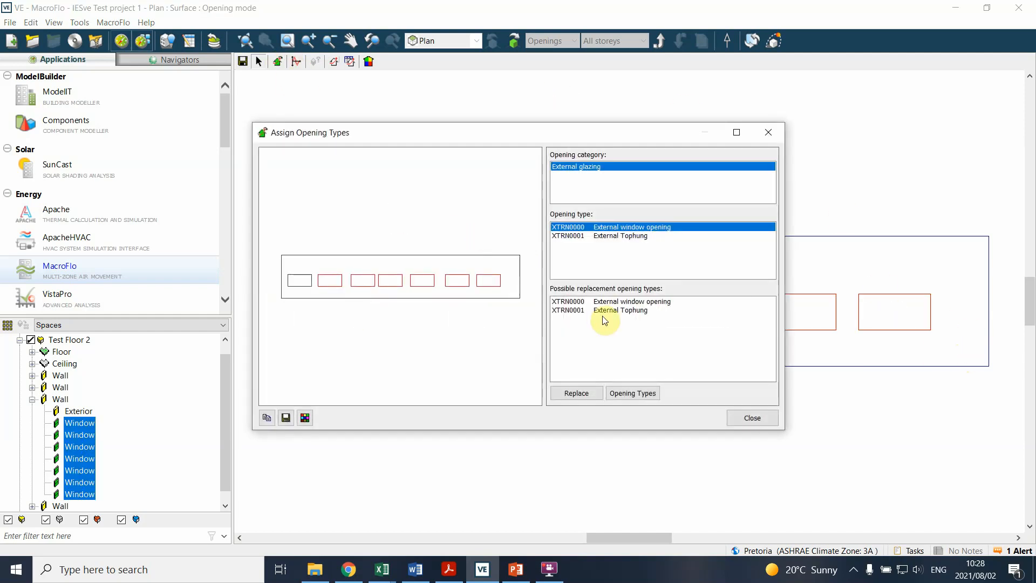
Try to assign XTRN0001 External Tophung as the replacement with that same type chosen as the one being replaced
click(623, 236)
click(575, 392)
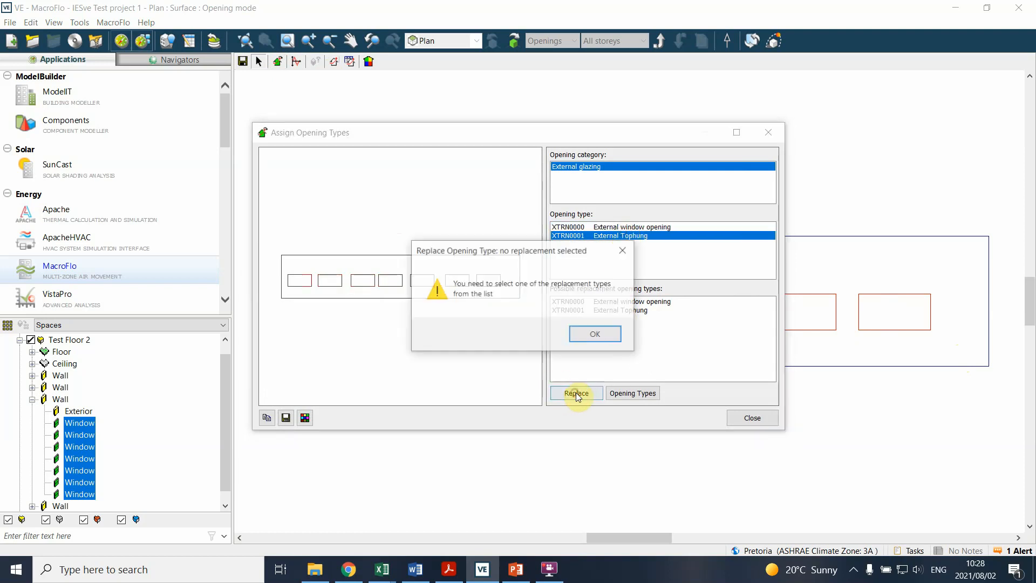
click(599, 334)
click(615, 309)
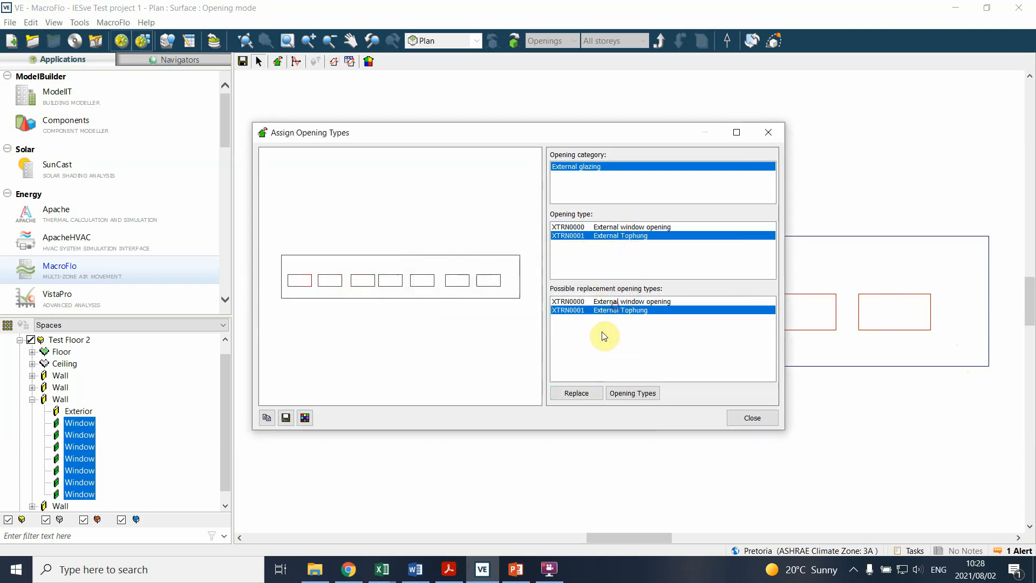
click(577, 400)
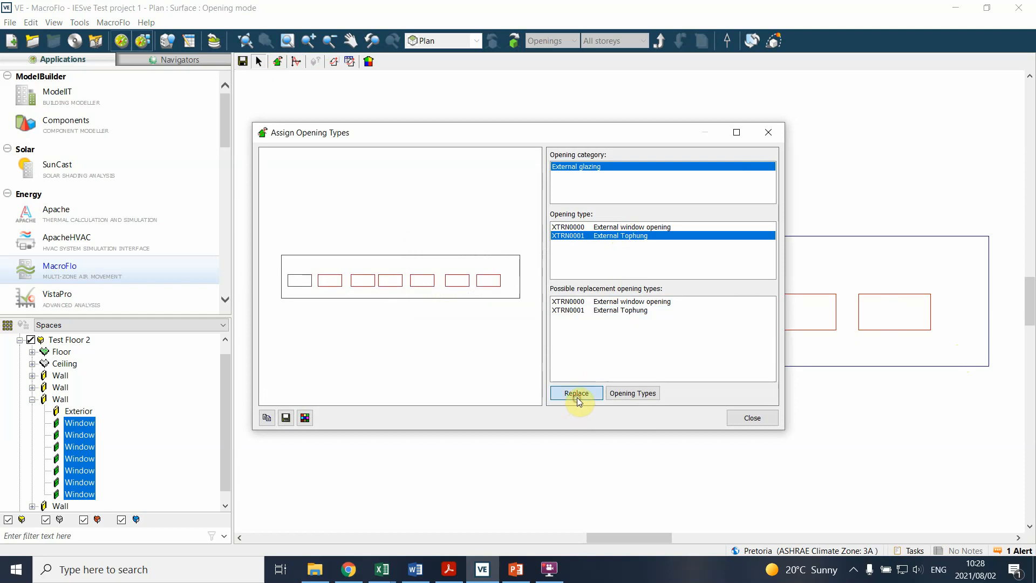
click(593, 334)
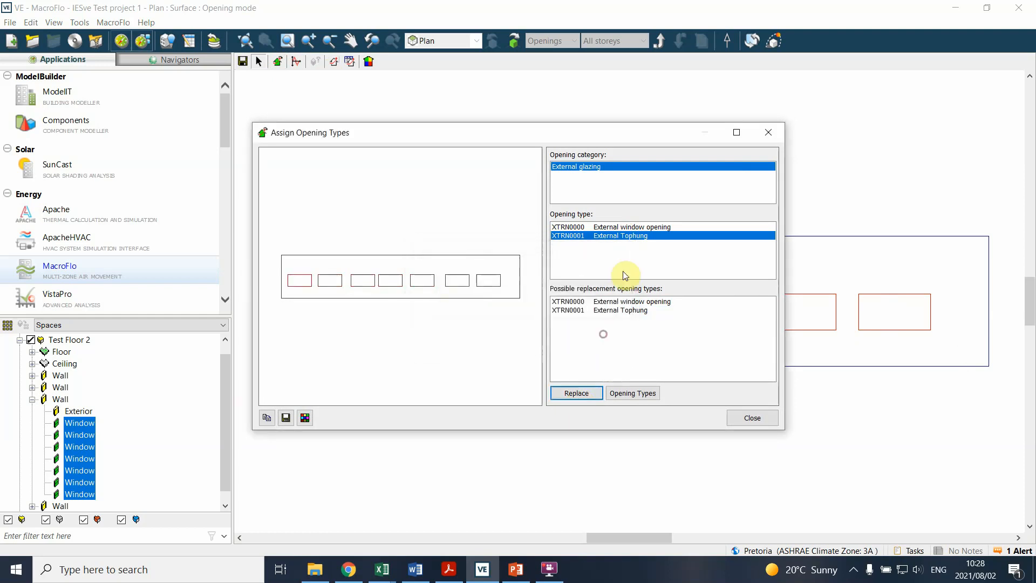
Replace XTRN0000 External window opening with XTRN0001 External Tophung on the selected windows, check the assignment and clear the selection
click(639, 227)
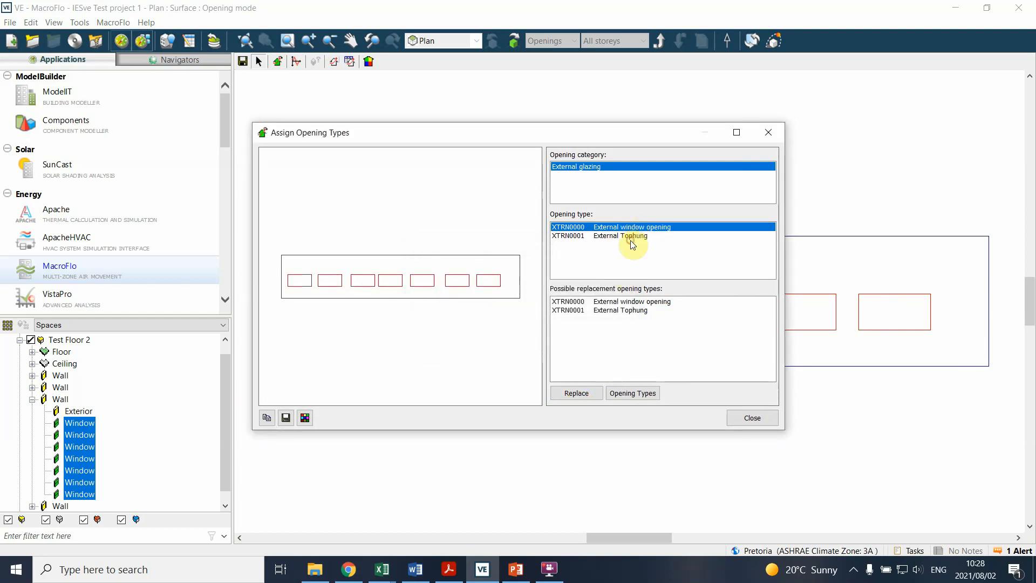
click(629, 237)
click(620, 226)
click(620, 309)
click(584, 394)
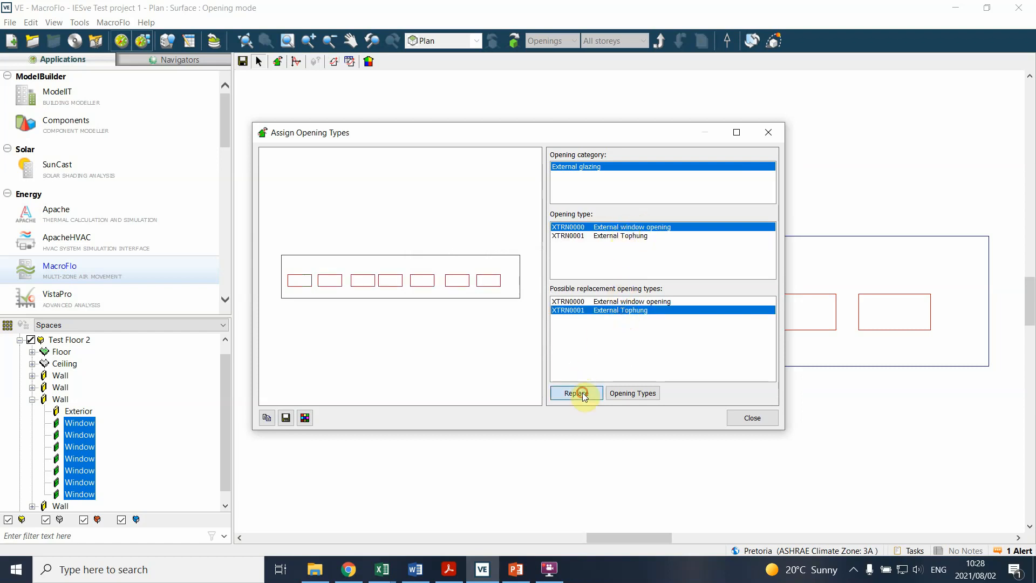
click(618, 227)
click(616, 236)
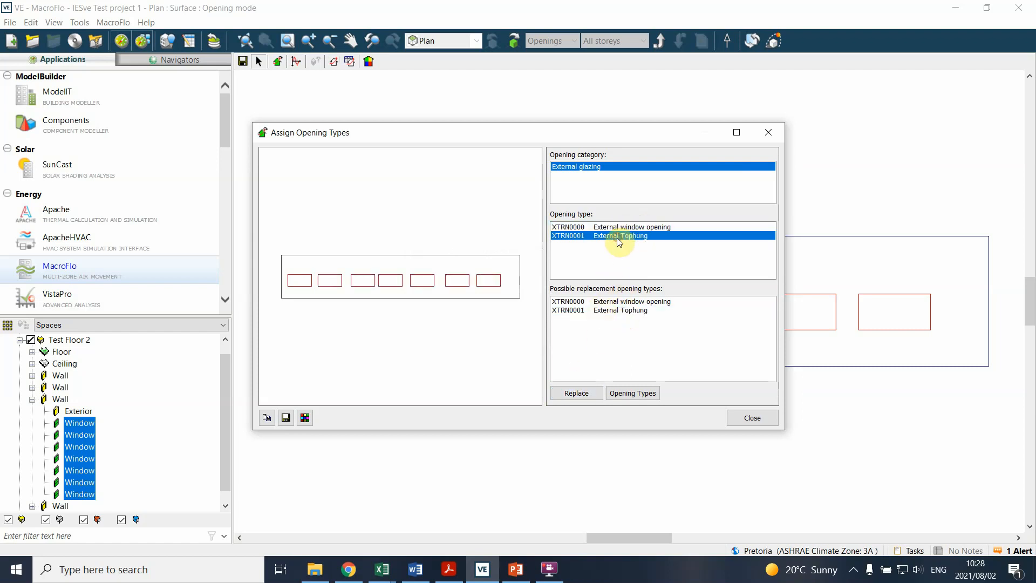
click(747, 424)
click(746, 192)
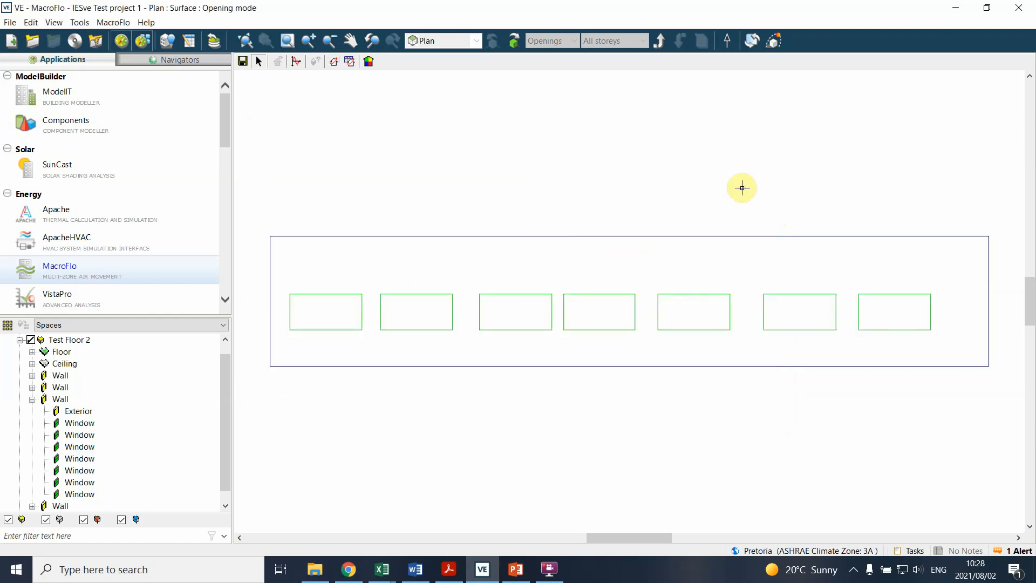
Leave opening mode and go back up to the axonometric view of the whole model
click(661, 43)
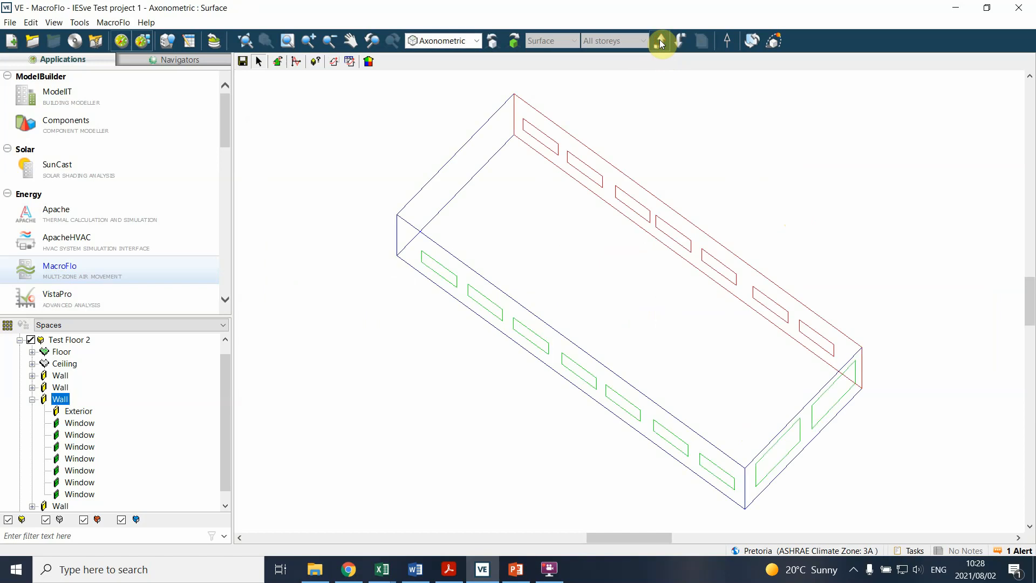
click(660, 42)
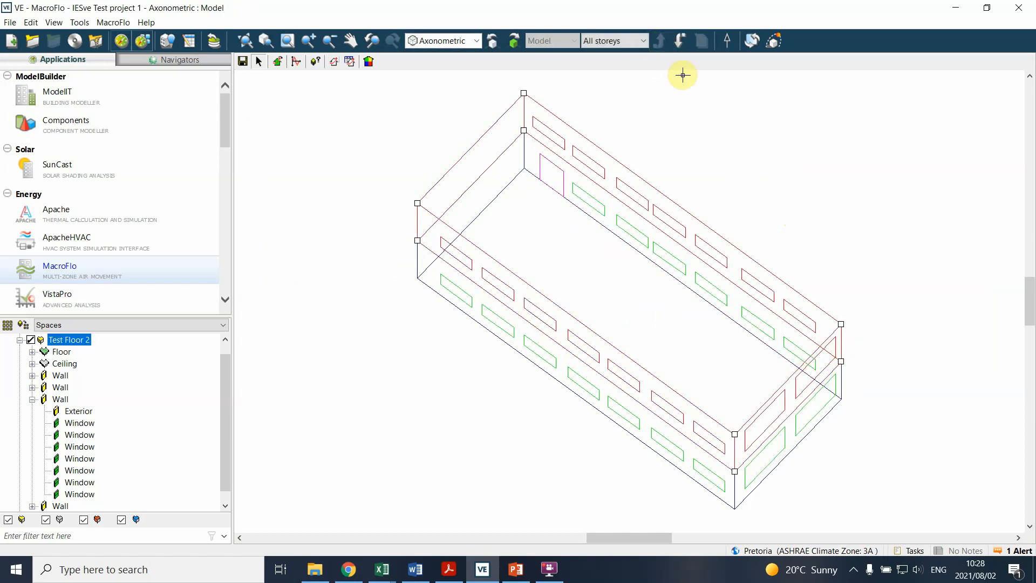
click(678, 40)
click(678, 41)
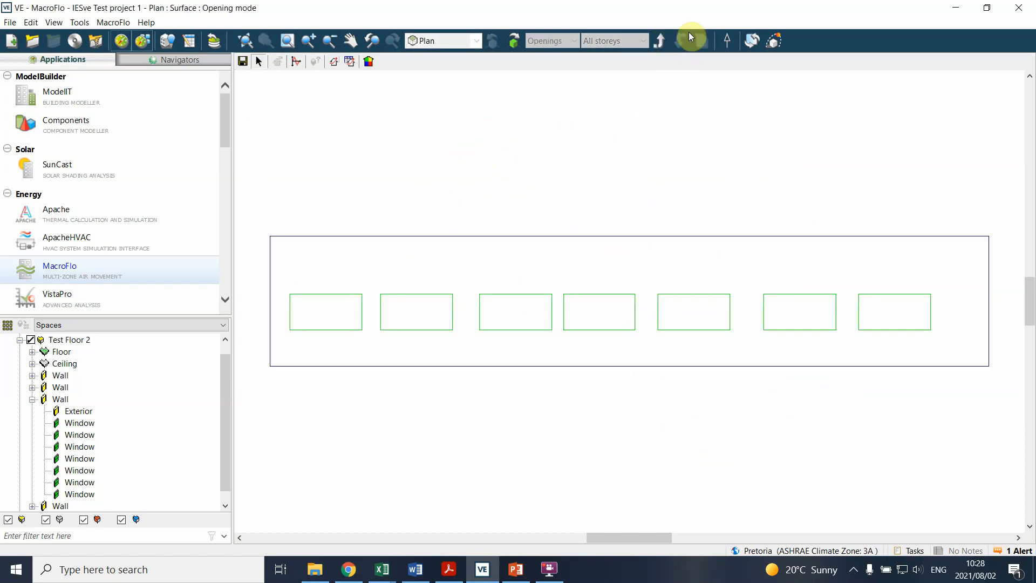
click(659, 41)
click(658, 40)
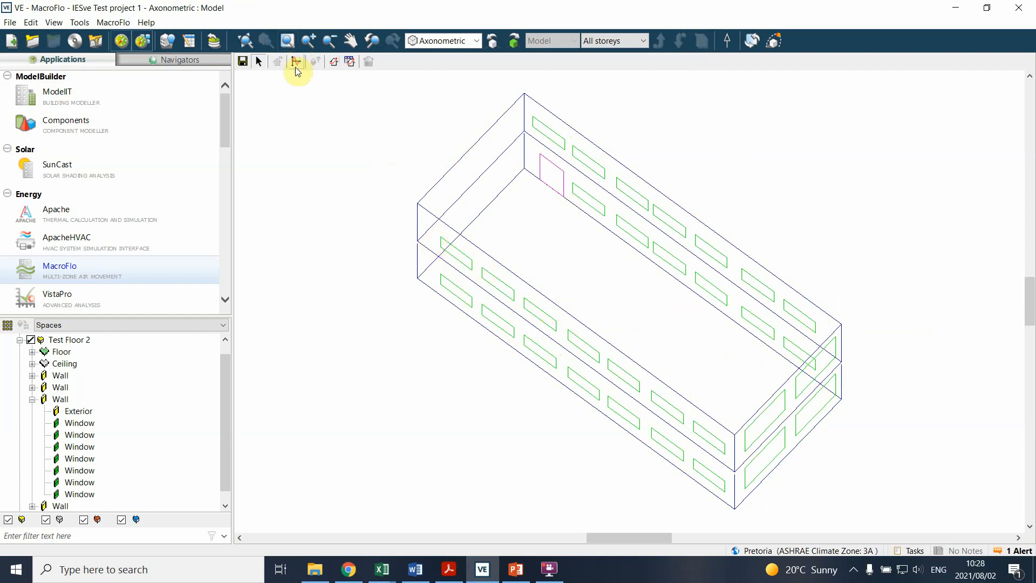
View the opening types in the MacroFlo tabular data editor and close it again
click(351, 64)
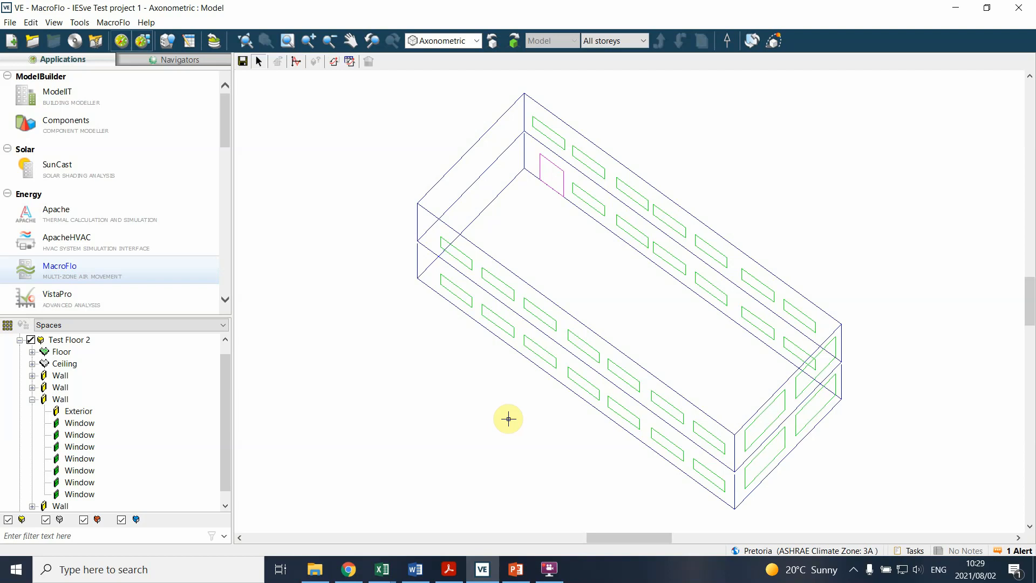
click(349, 62)
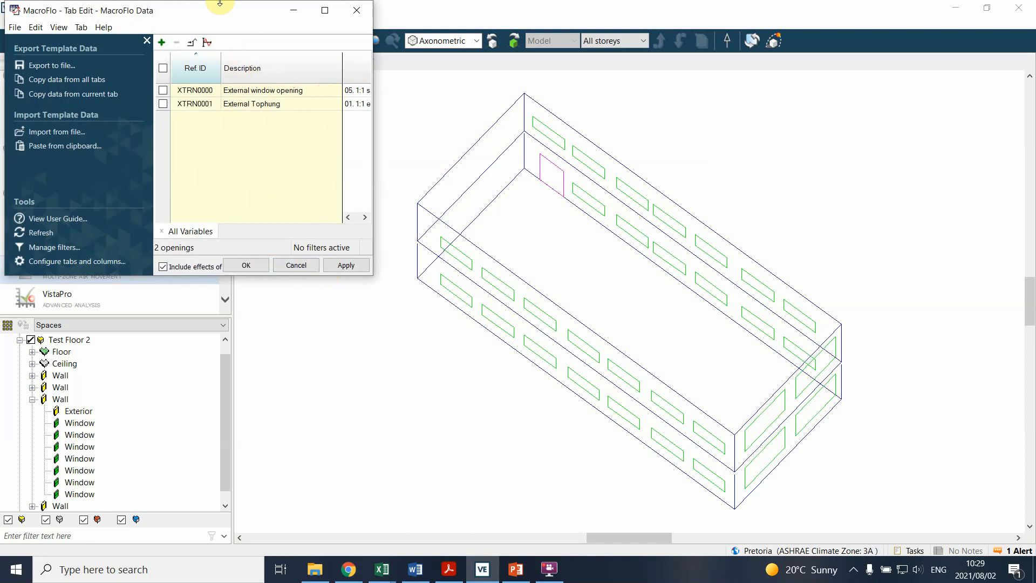
drag(363, 139, 419, 115)
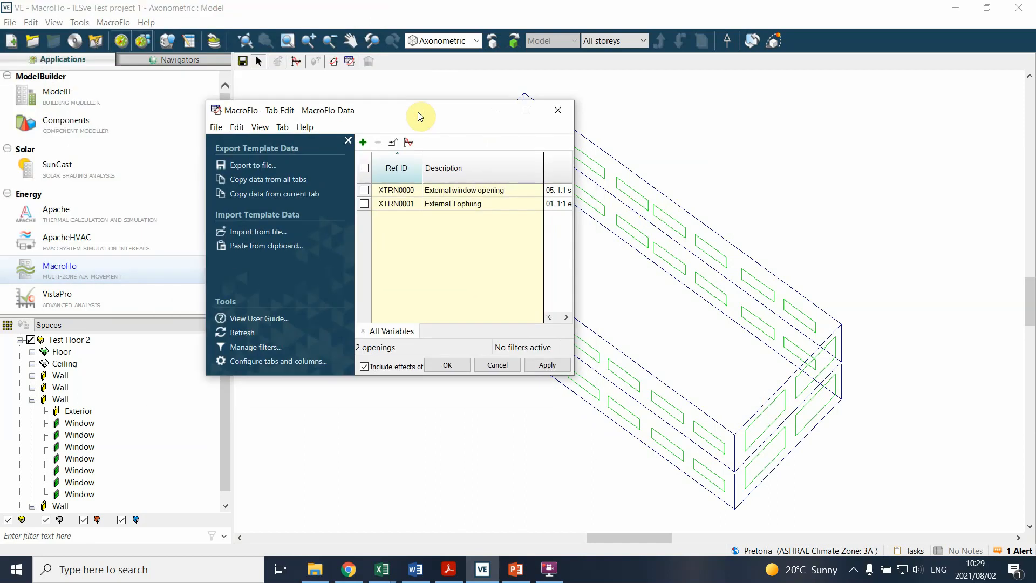
click(558, 114)
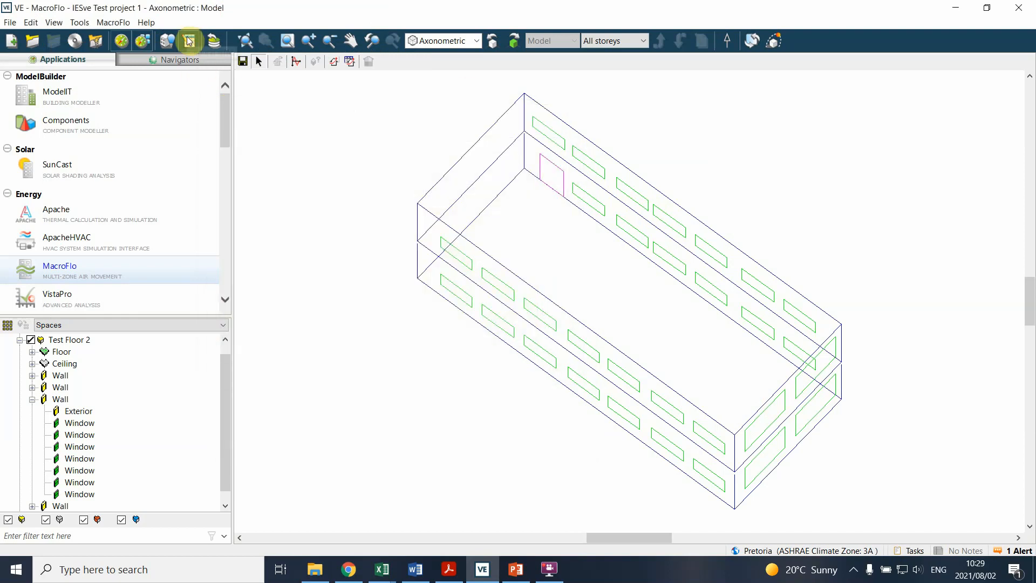
View the Macroflo Openings templates in the Building Template Manager and close it
click(188, 41)
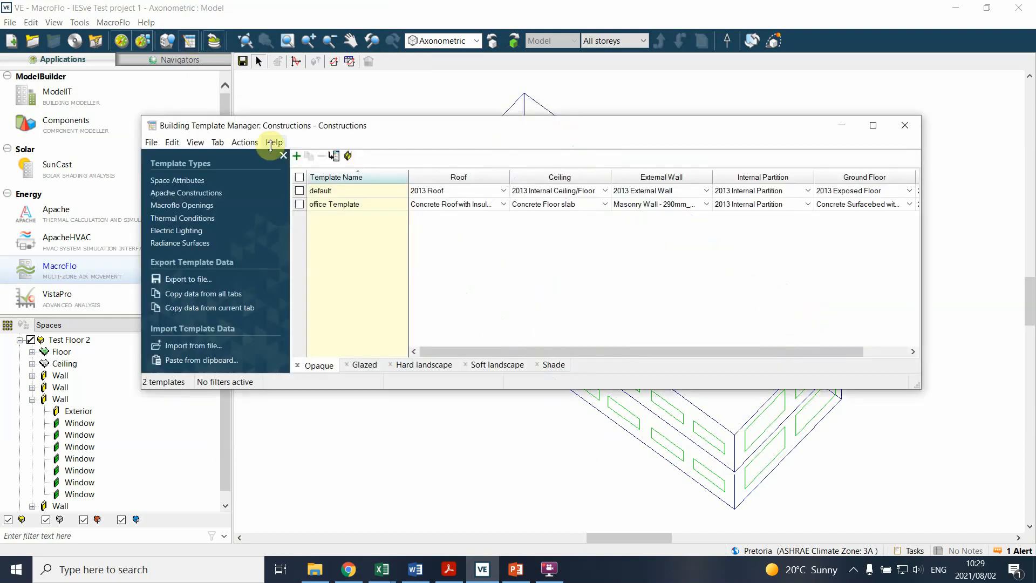
click(212, 210)
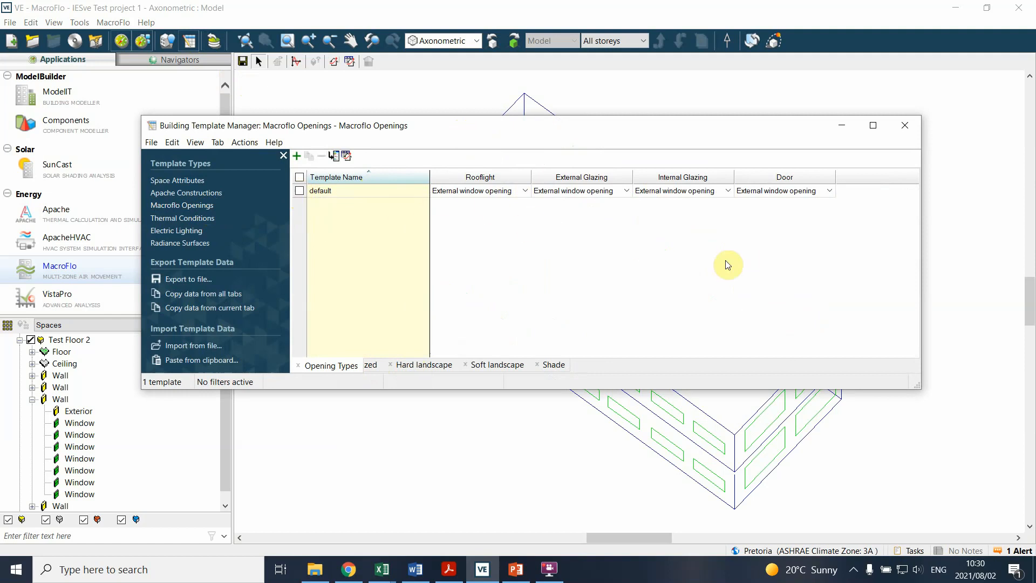
click(905, 127)
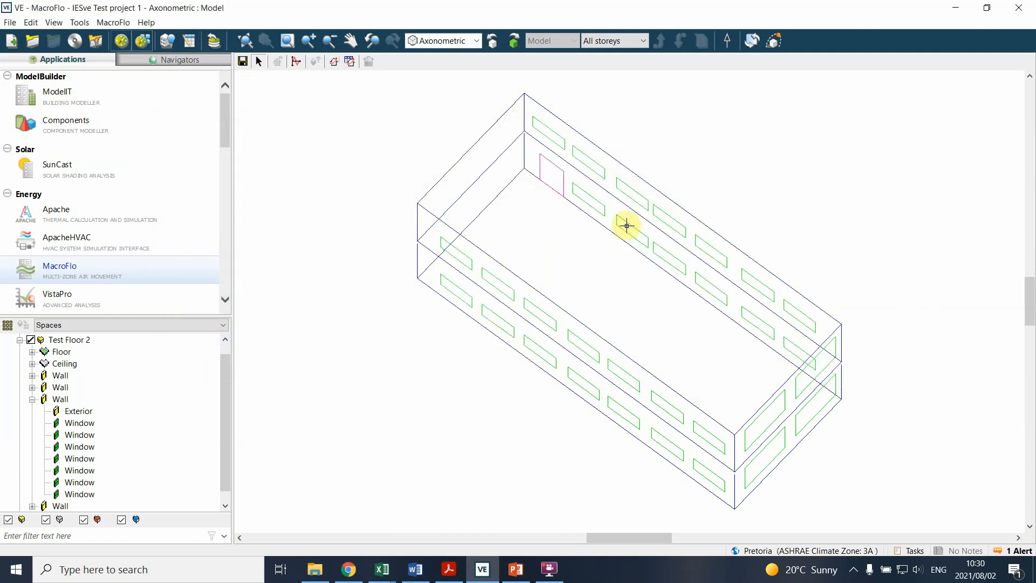
Select both floors of the building, Test Floor 1 and Test Floor 2, in the model
click(514, 296)
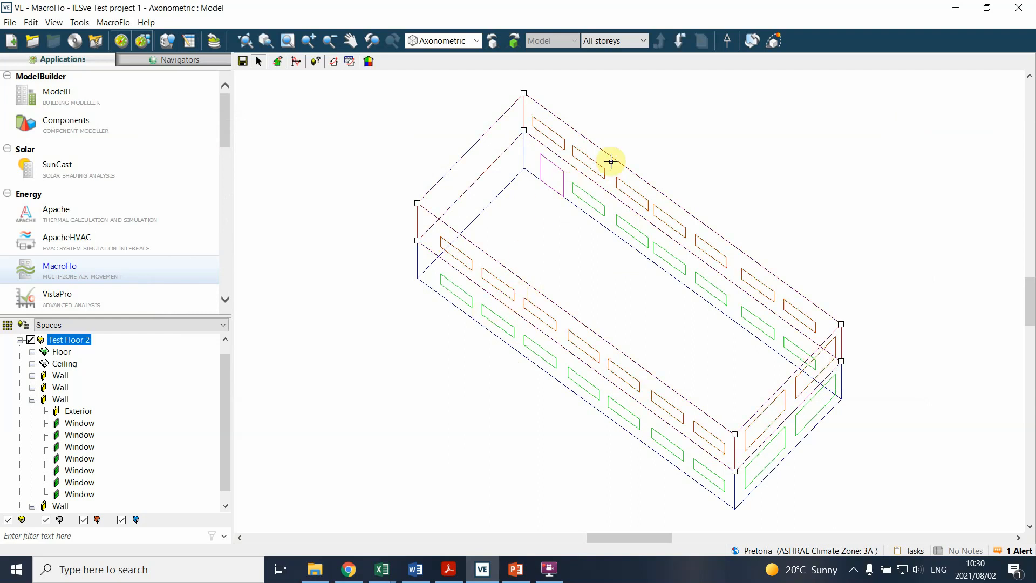
click(648, 148)
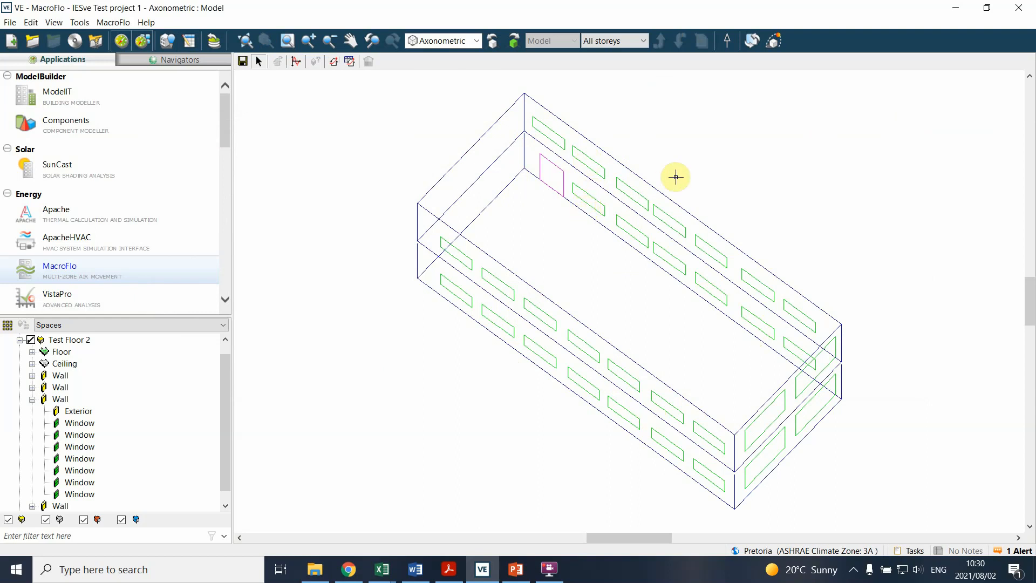
click(431, 135)
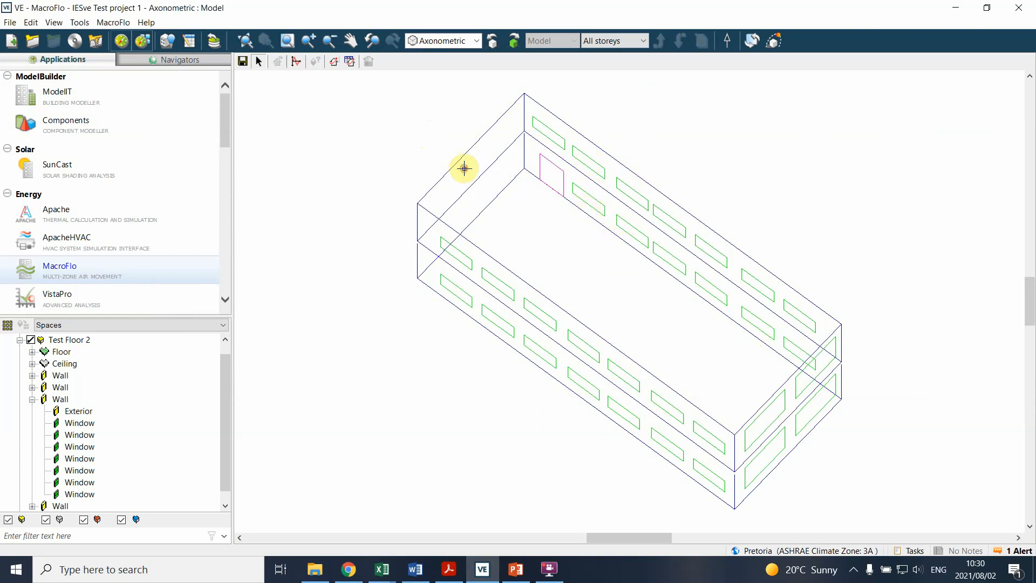
click(398, 216)
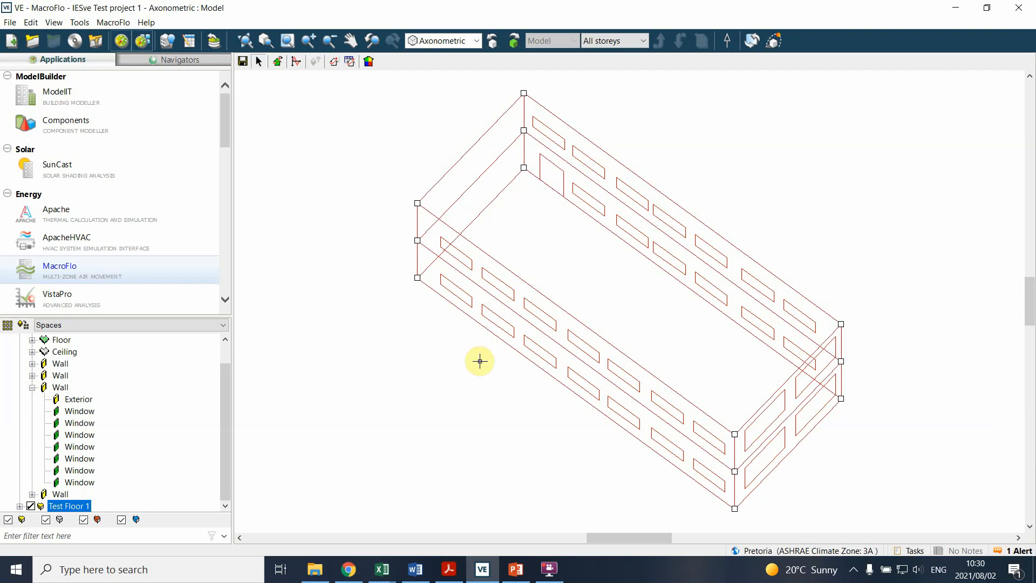
click(549, 569)
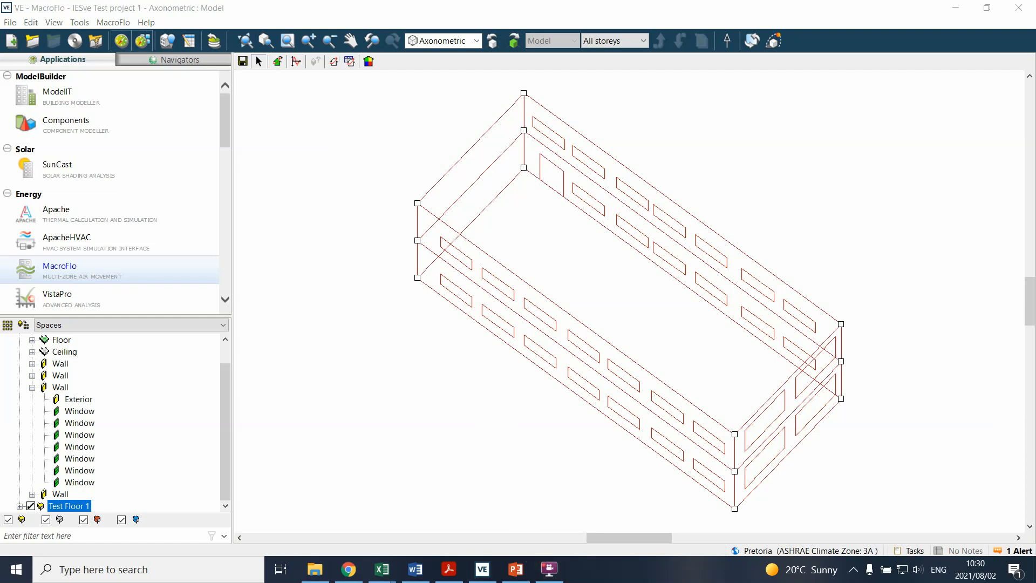